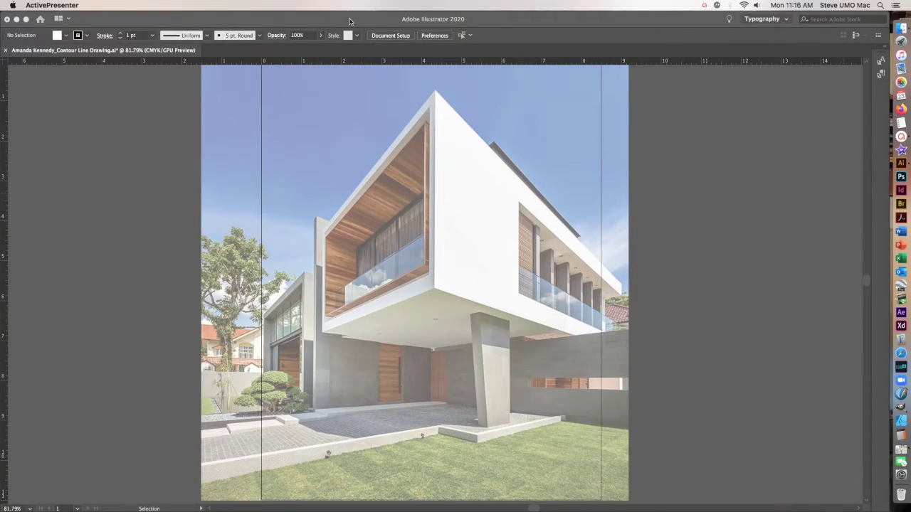
- Bring Illustrator forward, move the Layers panel down and left, and show the Line layer
{"action": "left_click", "coordinate": [143, 17]}
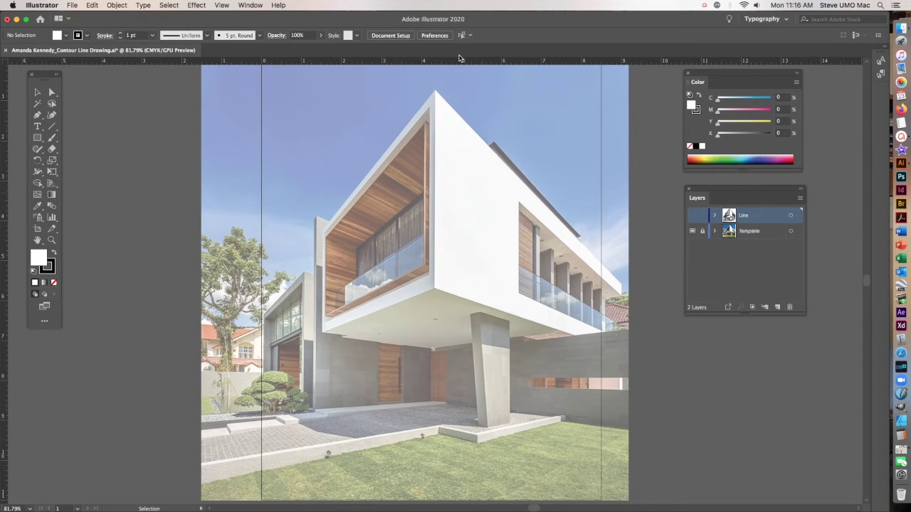
{"action": "left_click_drag", "start_coordinate": [737, 194], "coordinate": [720, 259]}
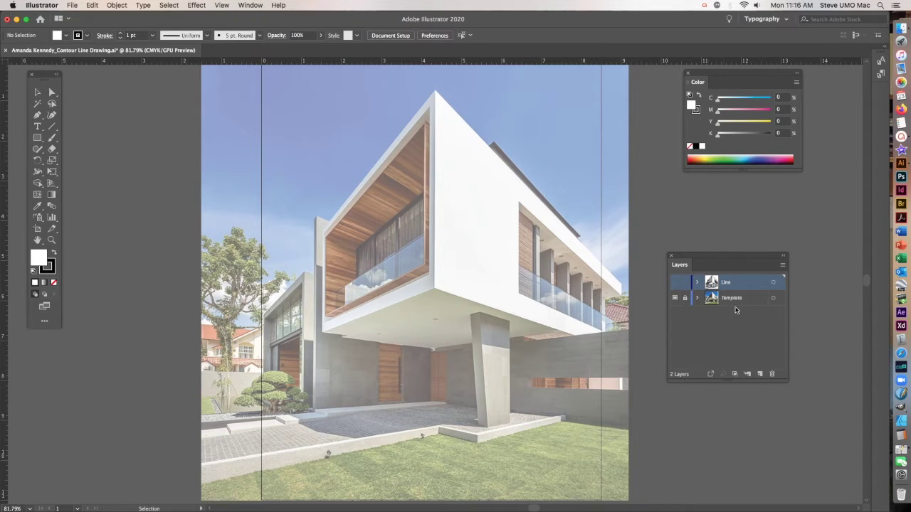
{"action": "left_click", "coordinate": [674, 284]}
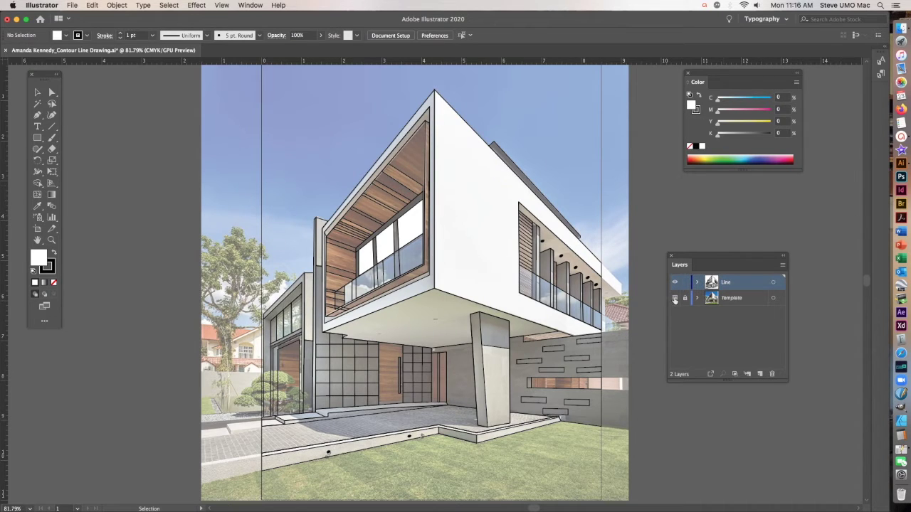
- Hide the Template layer and zoom to 200% on the building's corner
{"action": "left_click", "coordinate": [675, 298]}
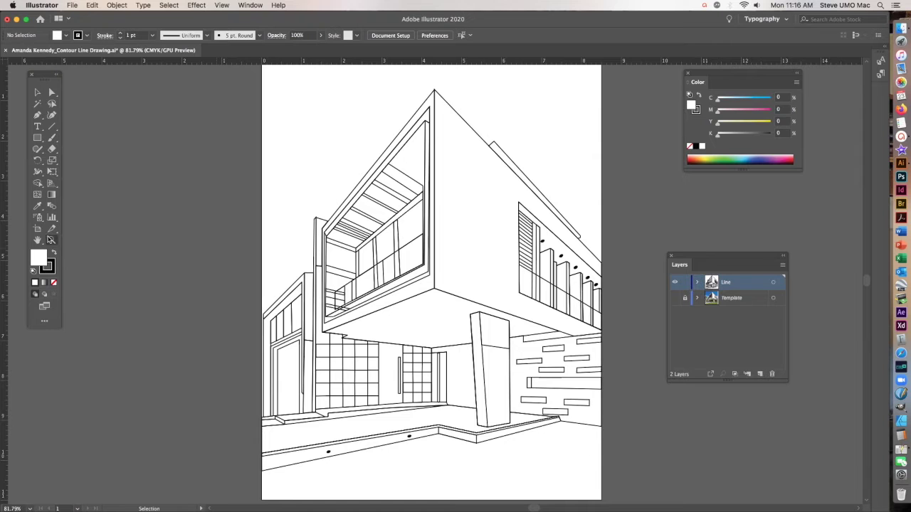
{"action": "left_click", "coordinate": [395, 249]}
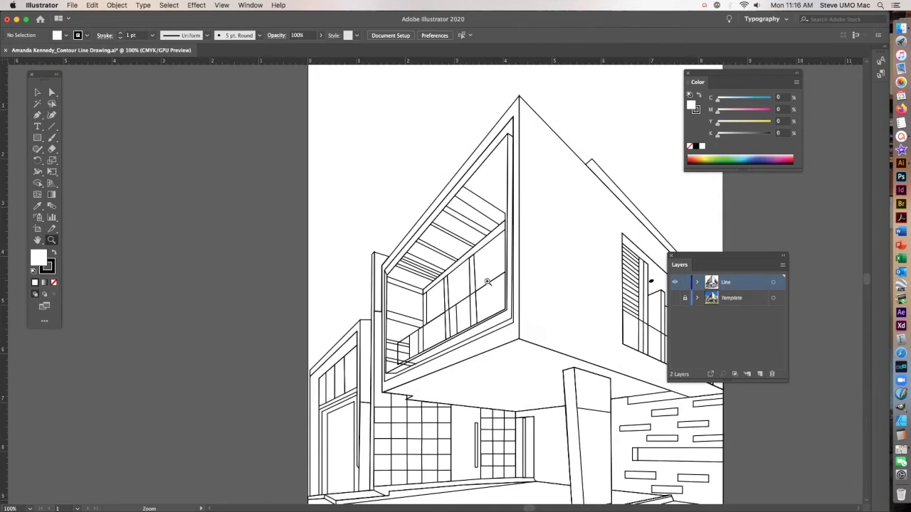
{"action": "left_click", "coordinate": [478, 280]}
{"action": "left_click", "coordinate": [461, 285]}
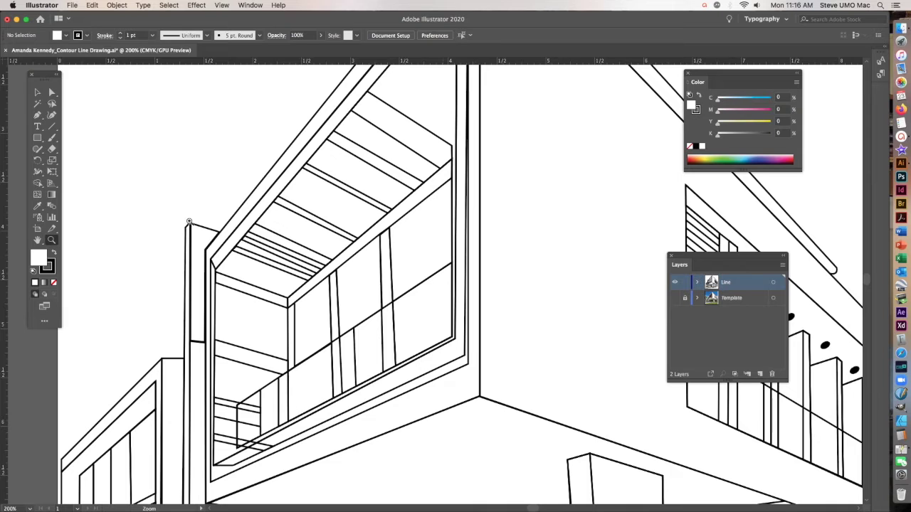
- Pan across the line drawing to check details, then fit the artboard in the window
{"action": "scroll", "coordinate": [614, 372], "scroll_direction": "right", "scroll_amount": 5}
{"action": "scroll", "coordinate": [611, 371], "scroll_direction": "right", "scroll_amount": 8}
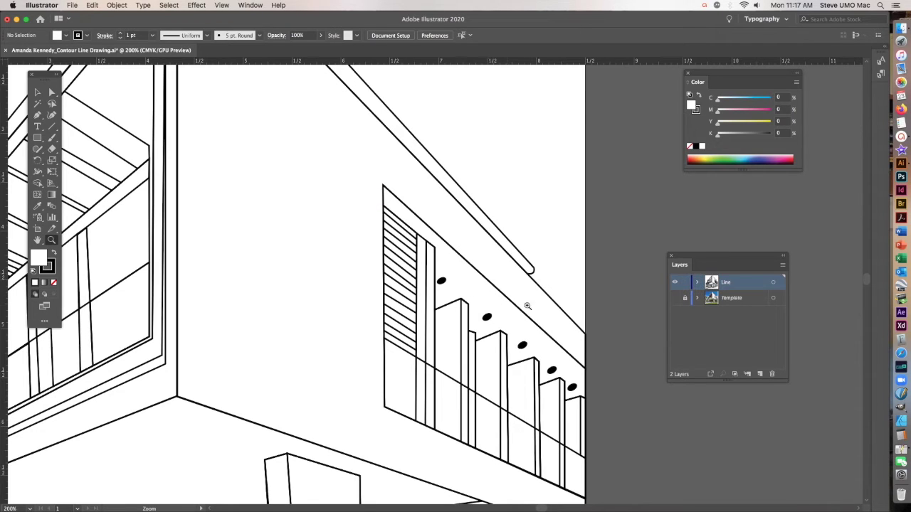
{"action": "scroll", "coordinate": [559, 356], "scroll_direction": "right", "scroll_amount": 1}
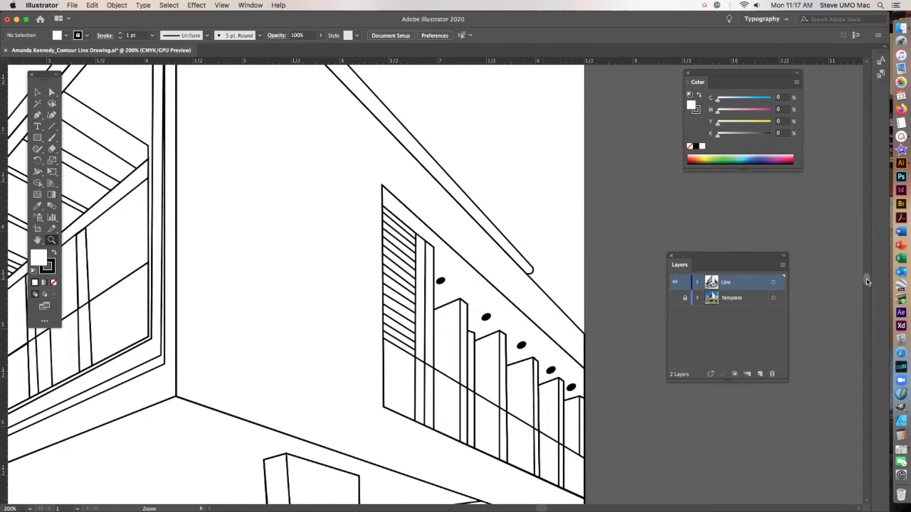
{"action": "left_click_drag", "start_coordinate": [866, 280], "coordinate": [865, 287]}
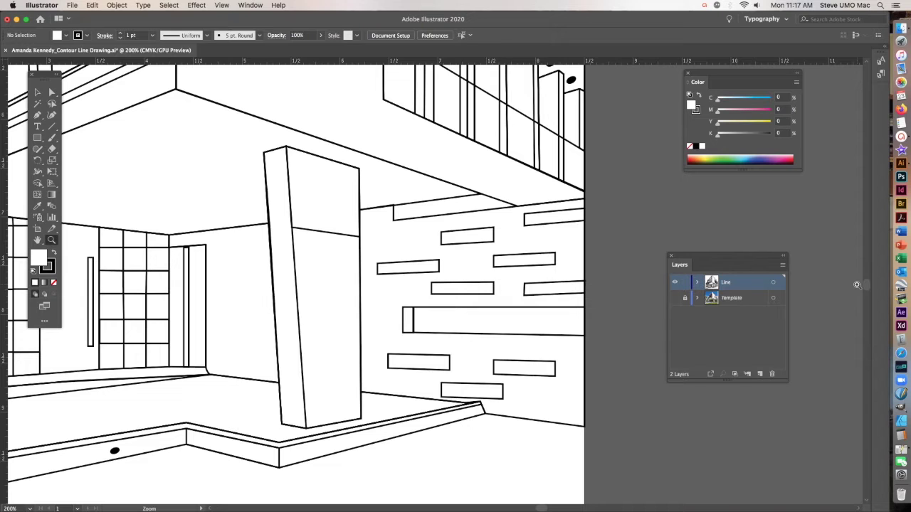
{"action": "scroll", "coordinate": [365, 313], "scroll_direction": "left", "scroll_amount": 2}
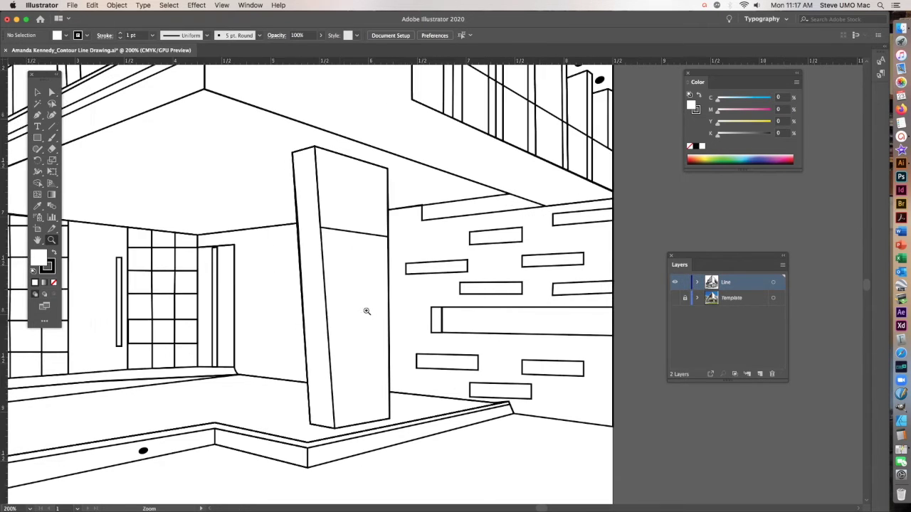
{"action": "scroll", "coordinate": [367, 311], "scroll_direction": "left", "scroll_amount": 10}
{"action": "scroll", "coordinate": [399, 315], "scroll_direction": "left", "scroll_amount": 2}
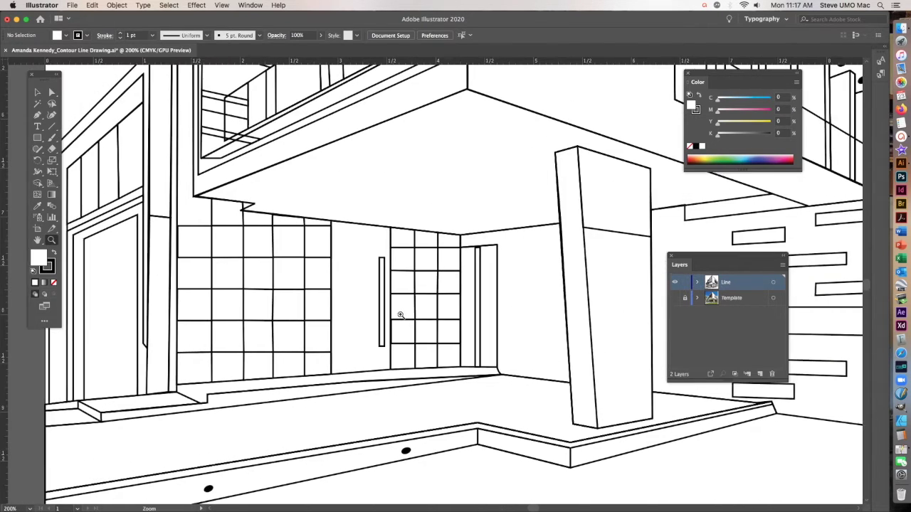
{"action": "scroll", "coordinate": [401, 314], "scroll_direction": "left", "scroll_amount": 2}
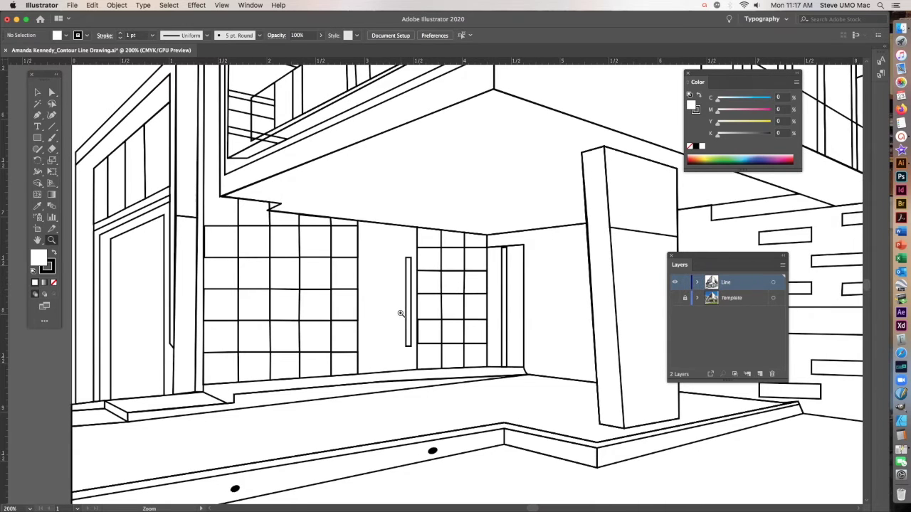
{"action": "scroll", "coordinate": [401, 314], "scroll_direction": "left", "scroll_amount": 3}
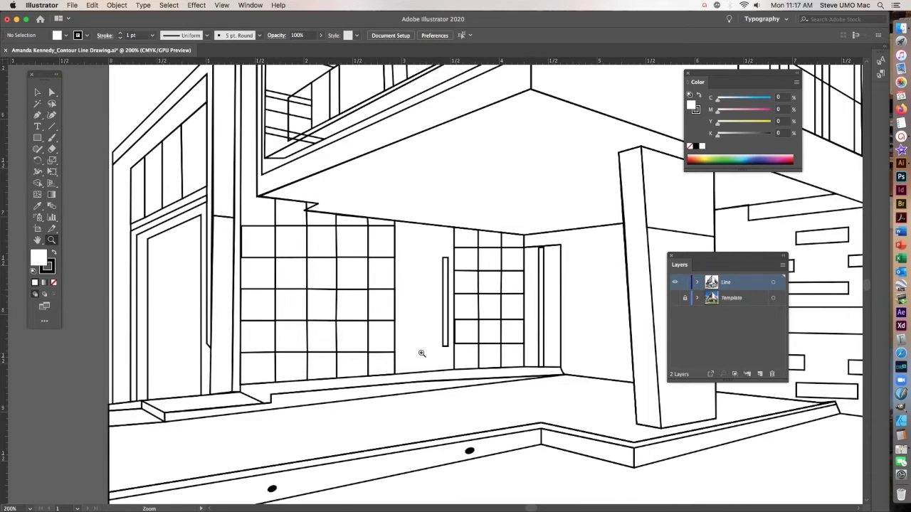
{"action": "key", "text": "super+0"}
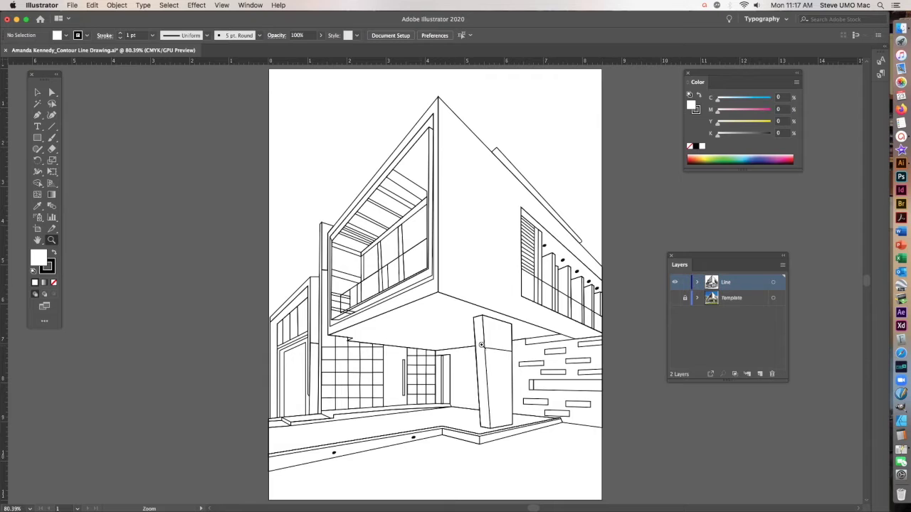
{"action": "left_click", "coordinate": [675, 298]}
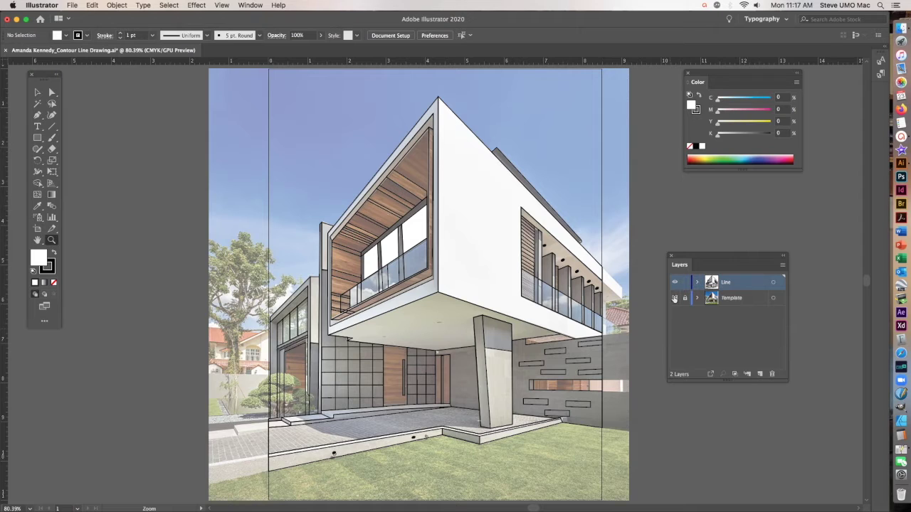
{"action": "left_click", "coordinate": [675, 299]}
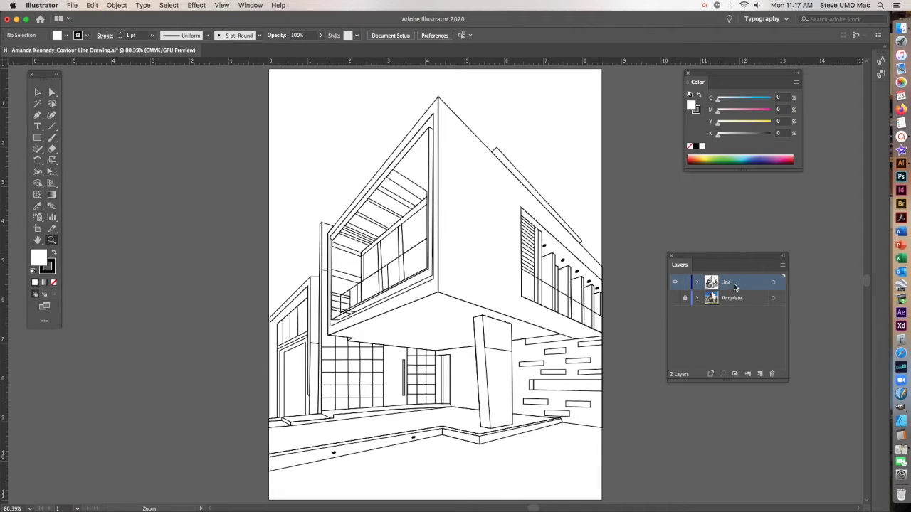
{"action": "left_click", "coordinate": [782, 267]}
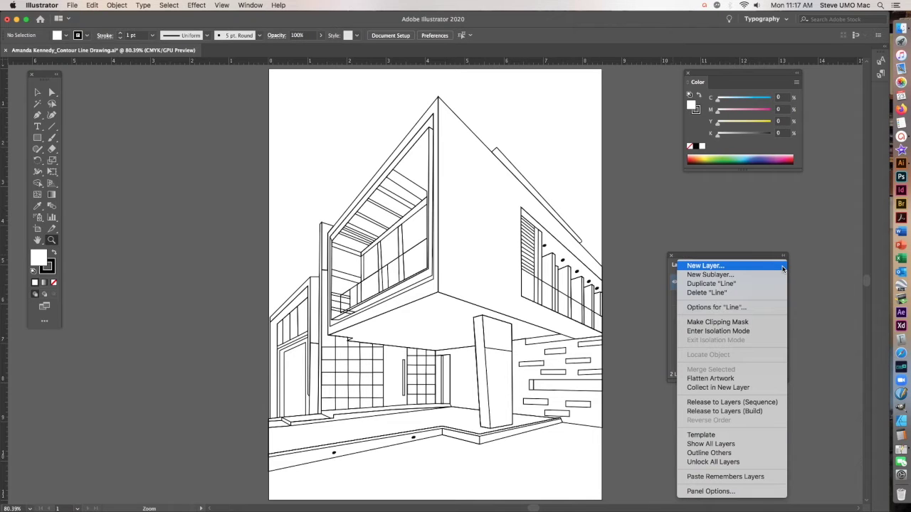
- Duplicate the Line layer, rename the copy 'contrast', and lock the original Line layer
{"action": "left_click", "coordinate": [752, 285]}
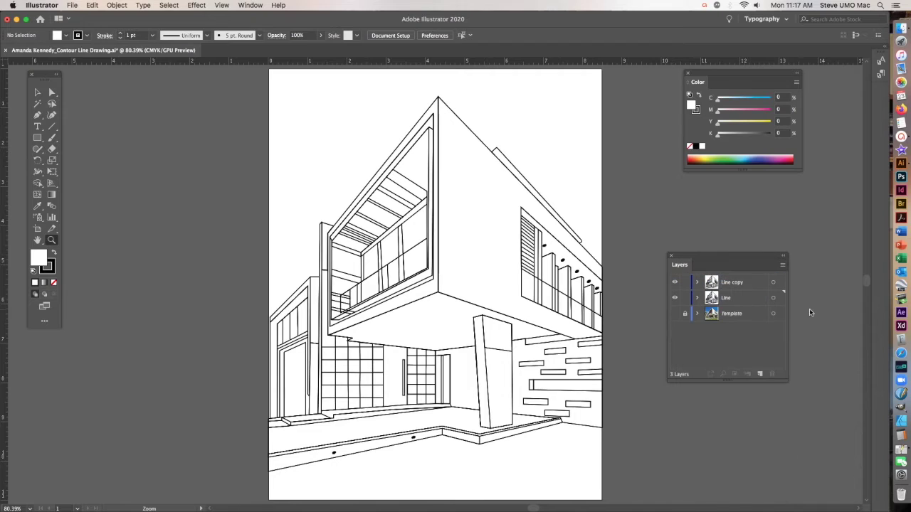
{"action": "double_click", "coordinate": [737, 283]}
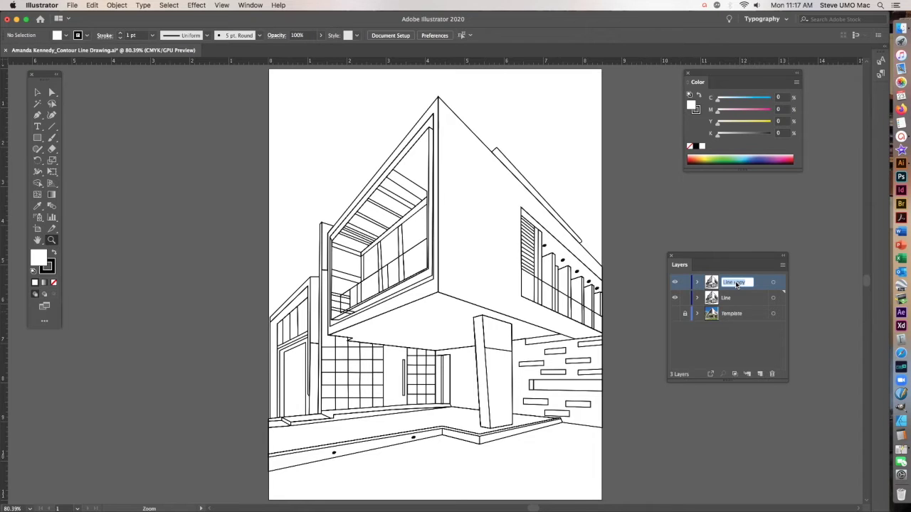
{"action": "type", "text": "contrast"}
{"action": "left_click", "coordinate": [684, 299]}
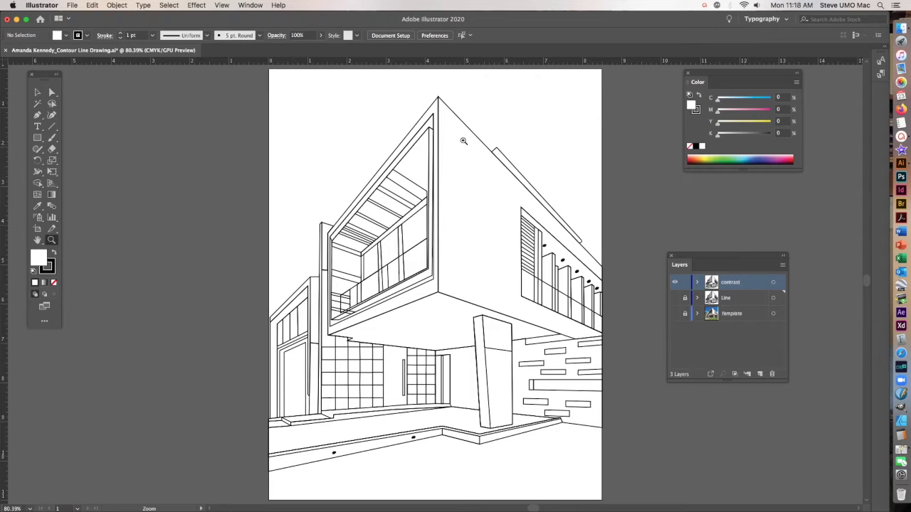
- Fill the building's right wall and the left box's diagonal top edge solid black
{"action": "left_click", "coordinate": [38, 92]}
{"action": "left_click", "coordinate": [476, 145]}
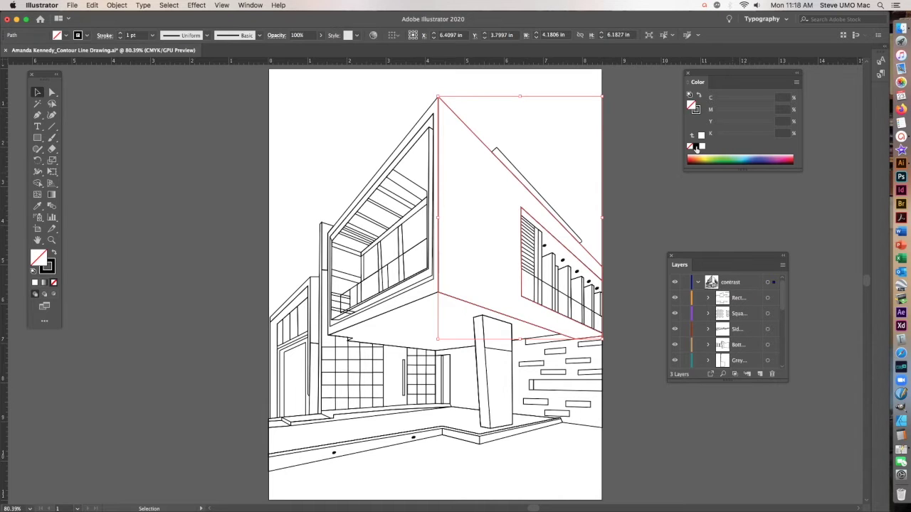
{"action": "left_click", "coordinate": [697, 147]}
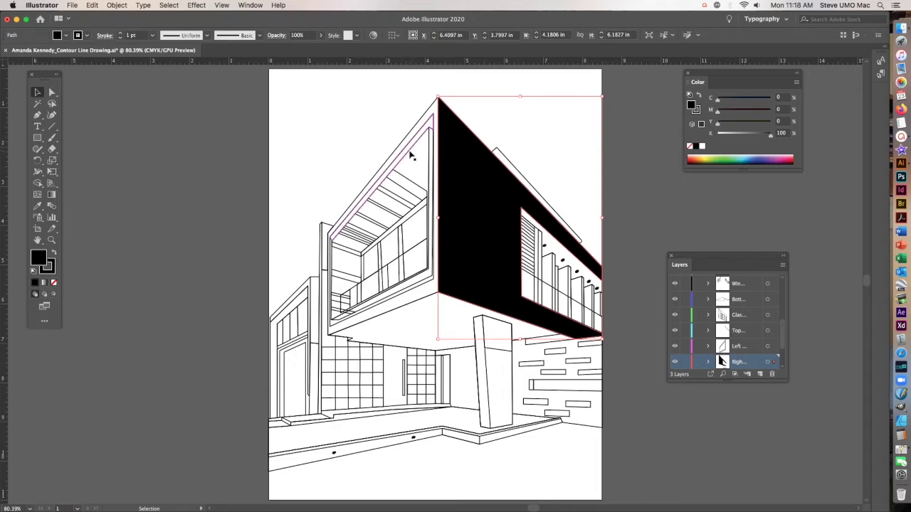
{"action": "left_click", "coordinate": [407, 149]}
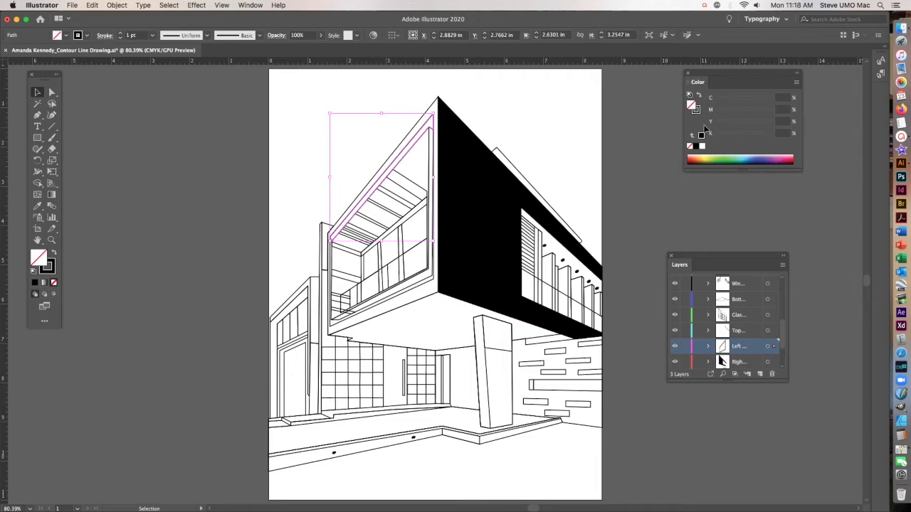
{"action": "left_click", "coordinate": [701, 136]}
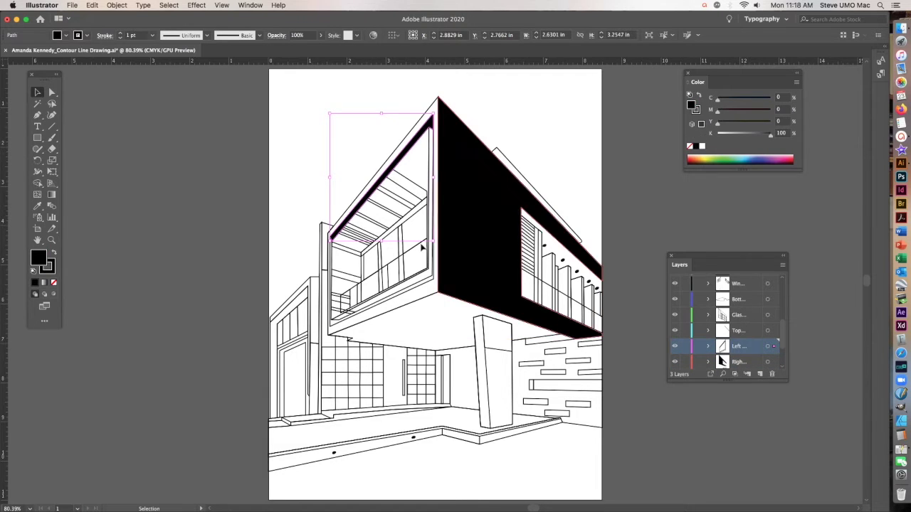
- Fill the two small balcony bars black and select a thin vertical window strip
{"action": "left_click", "coordinate": [349, 254]}
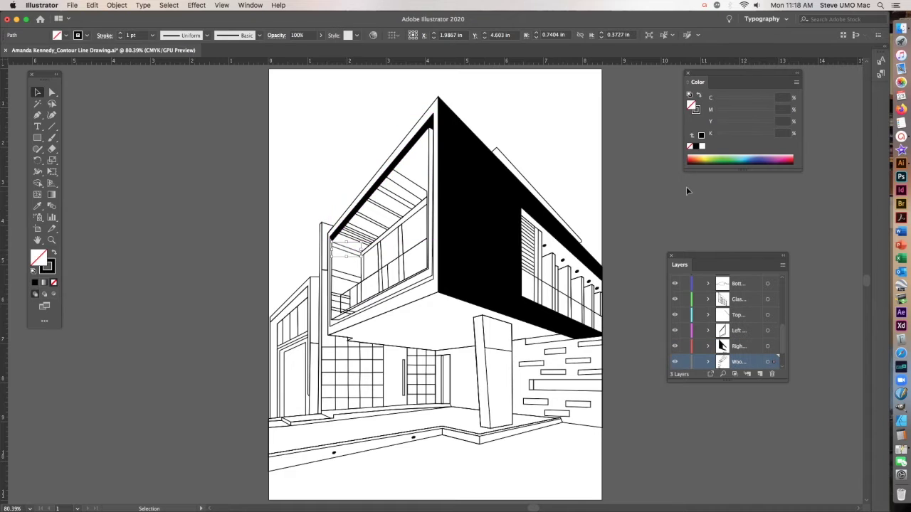
{"action": "left_click", "coordinate": [702, 136]}
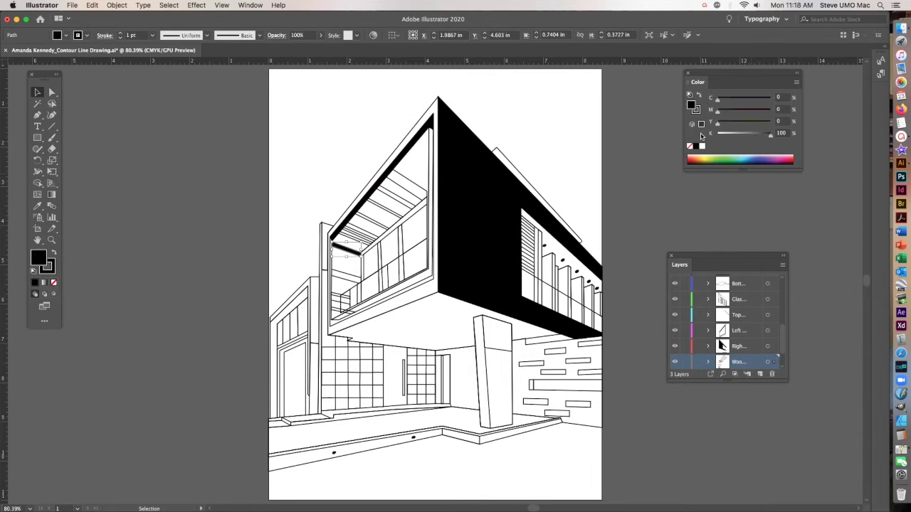
{"action": "left_click", "coordinate": [351, 278]}
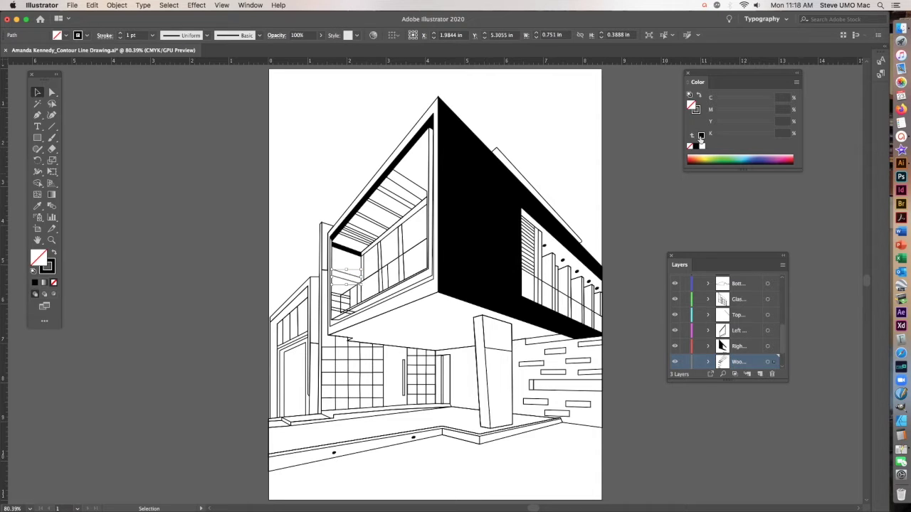
{"action": "left_click", "coordinate": [702, 138]}
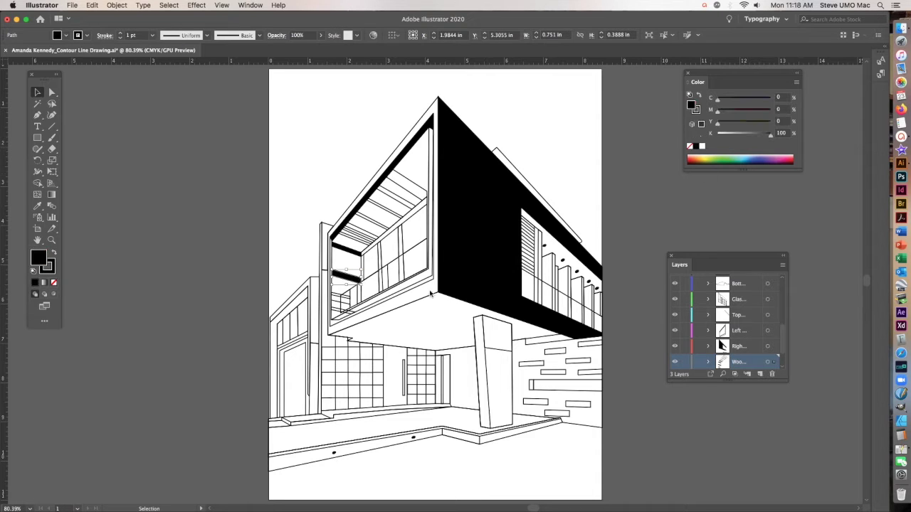
{"action": "left_click", "coordinate": [379, 261]}
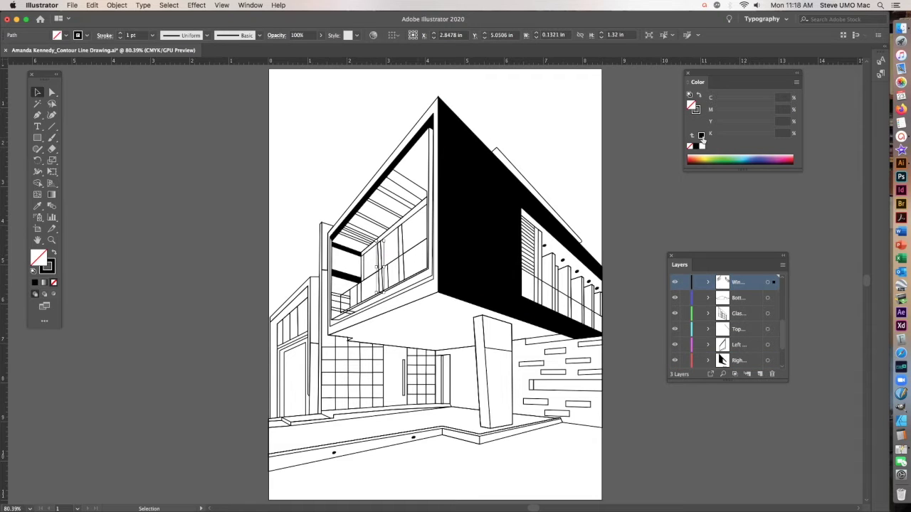
- Fill the vertical window strips, diagonal frame piece and left-edge strip black
{"action": "left_click", "coordinate": [702, 137]}
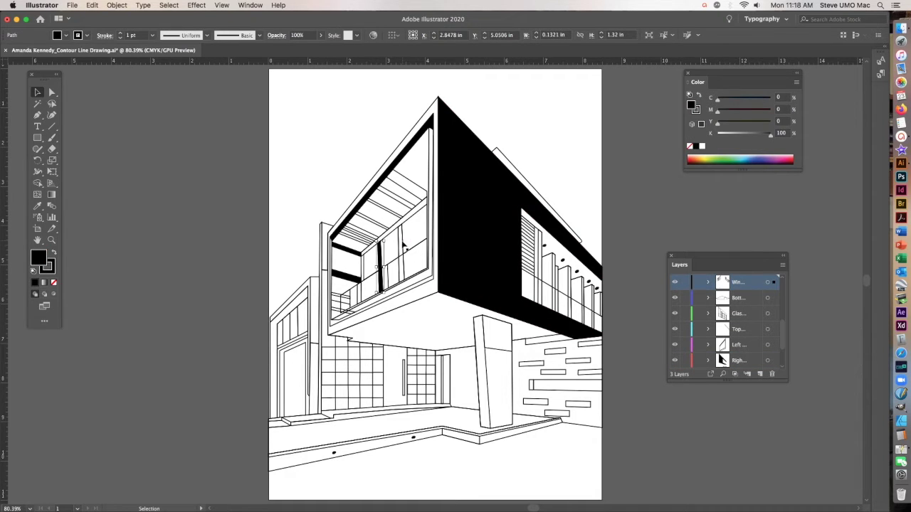
{"action": "left_click", "coordinate": [406, 245]}
{"action": "left_click", "coordinate": [702, 143]}
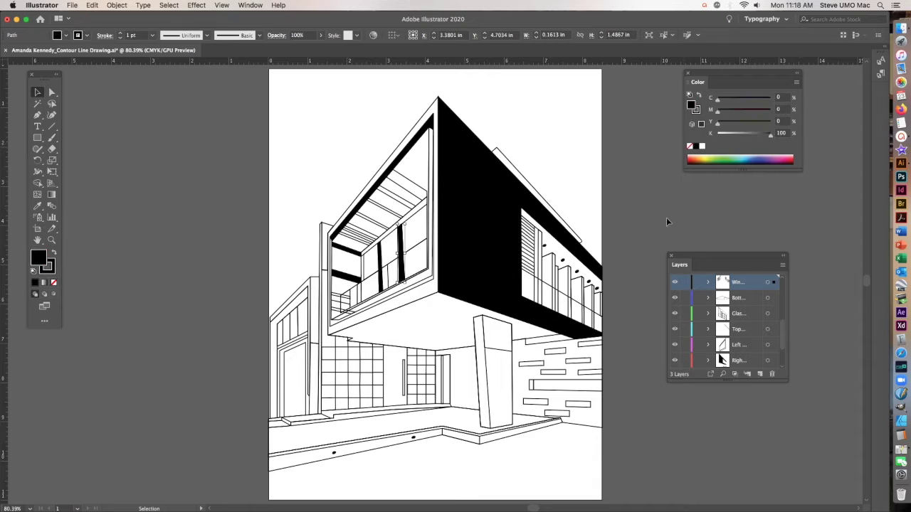
{"action": "left_click", "coordinate": [422, 205]}
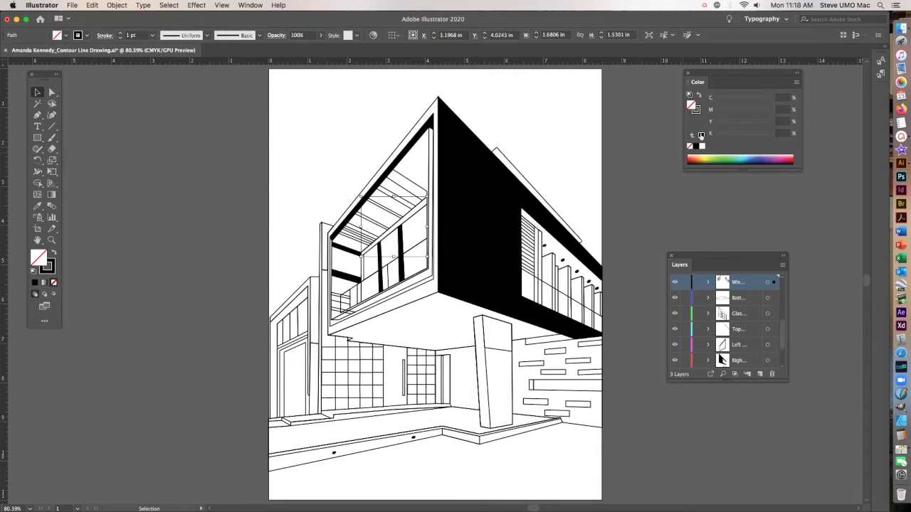
{"action": "left_click", "coordinate": [697, 145]}
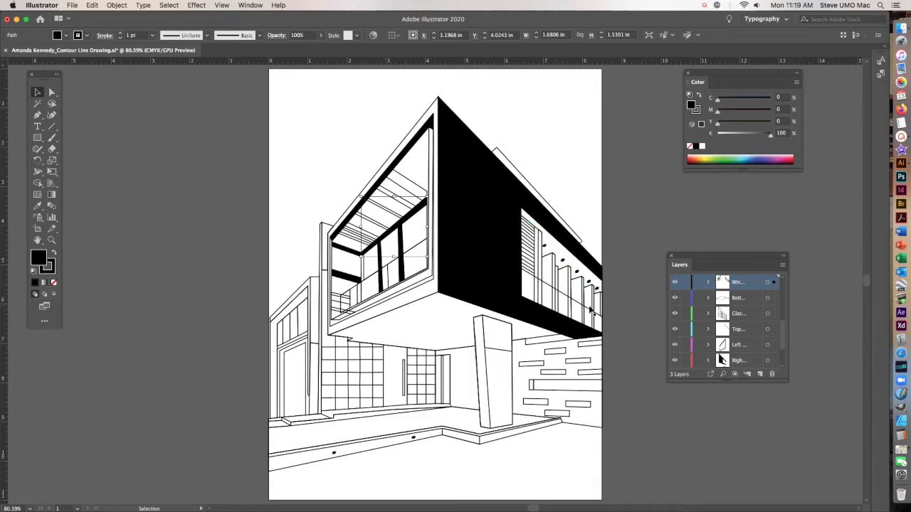
{"action": "left_click", "coordinate": [331, 227]}
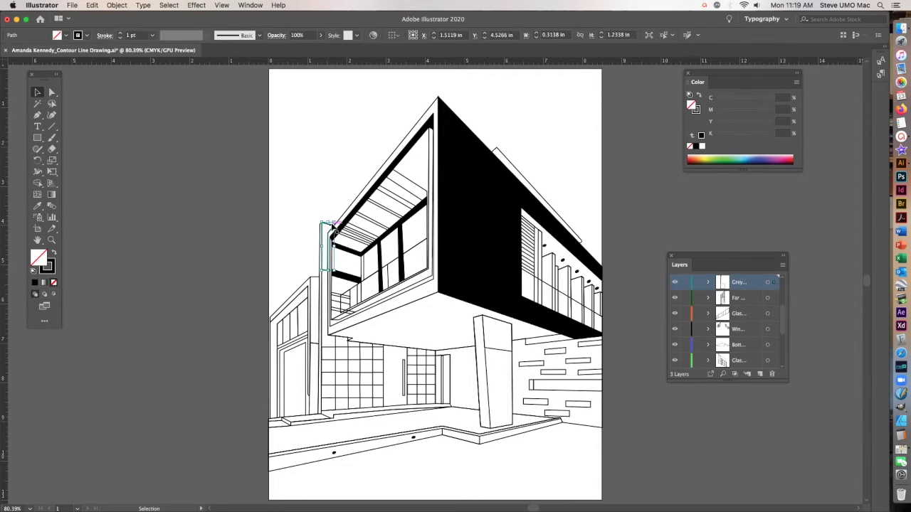
{"action": "left_click", "coordinate": [701, 137]}
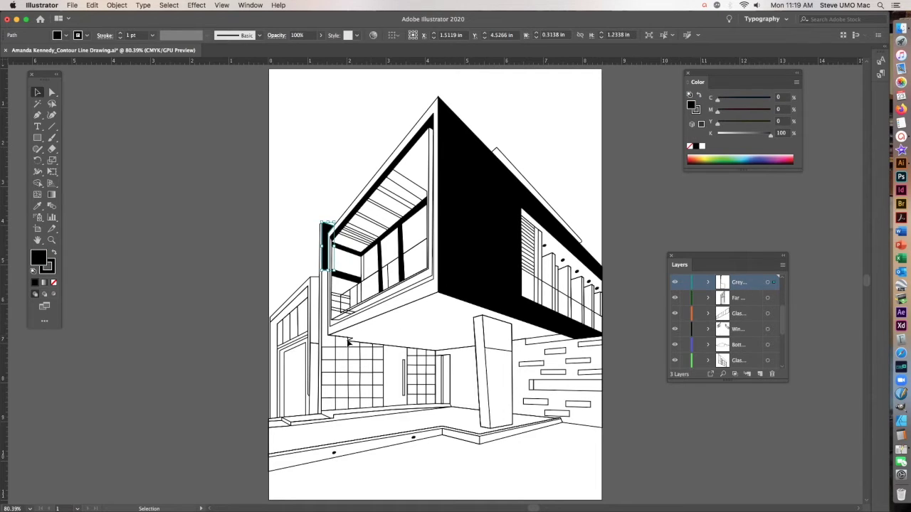
- Fill the left door and the pillar top black, then deselect
{"action": "left_click", "coordinate": [297, 352]}
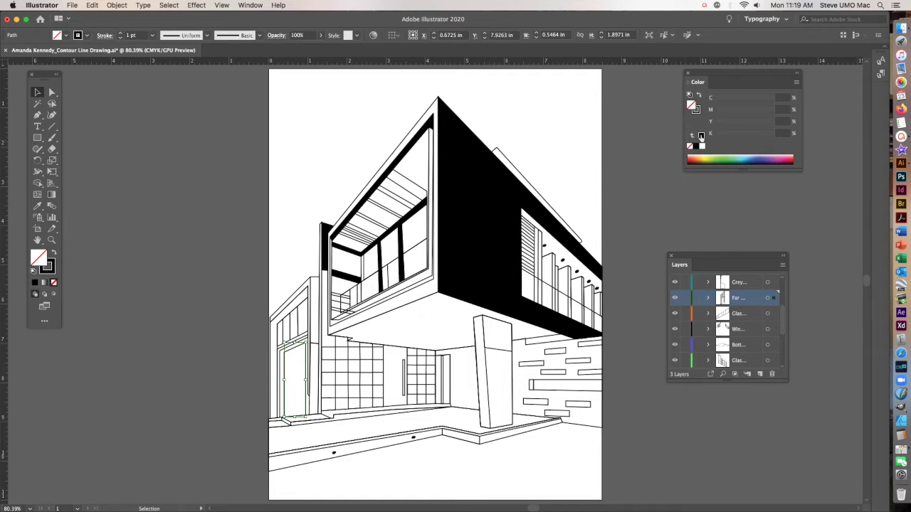
{"action": "left_click", "coordinate": [702, 137]}
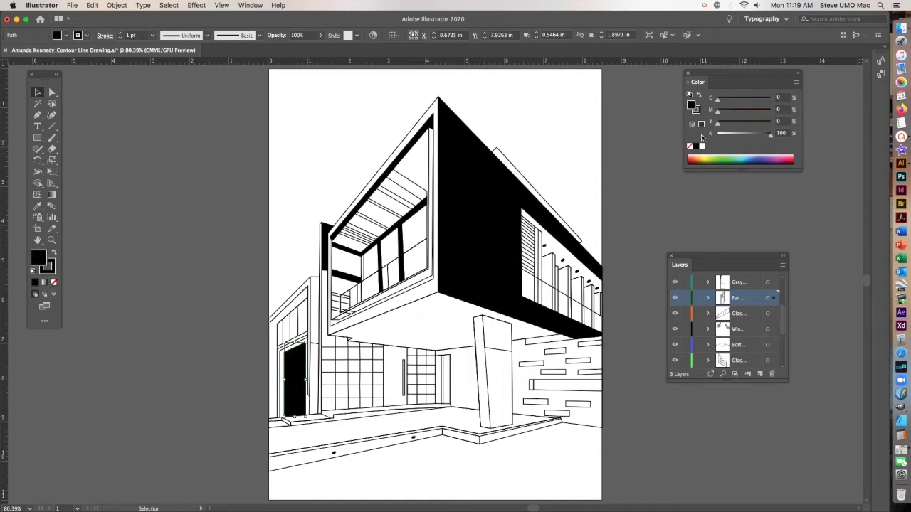
{"action": "left_click", "coordinate": [493, 324]}
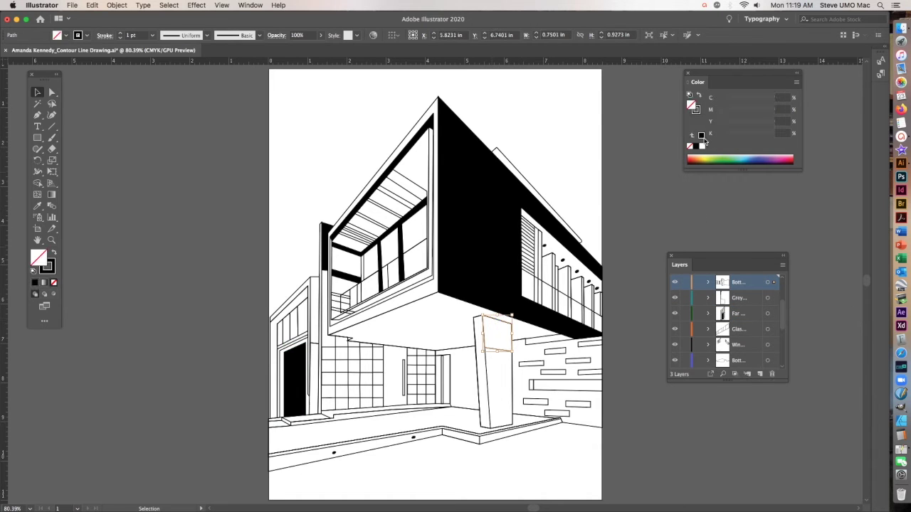
{"action": "left_click", "coordinate": [701, 136]}
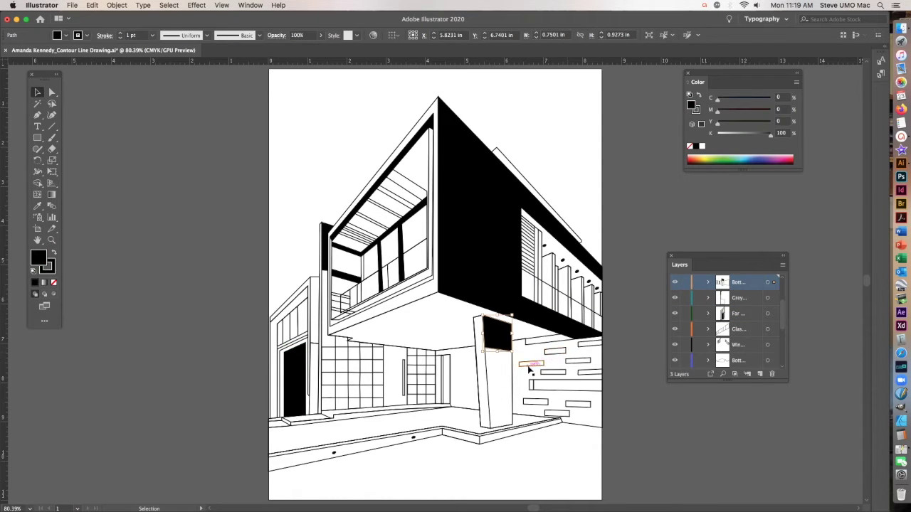
{"action": "key", "text": "super+shift+a"}
{"action": "left_click", "coordinate": [388, 361]}
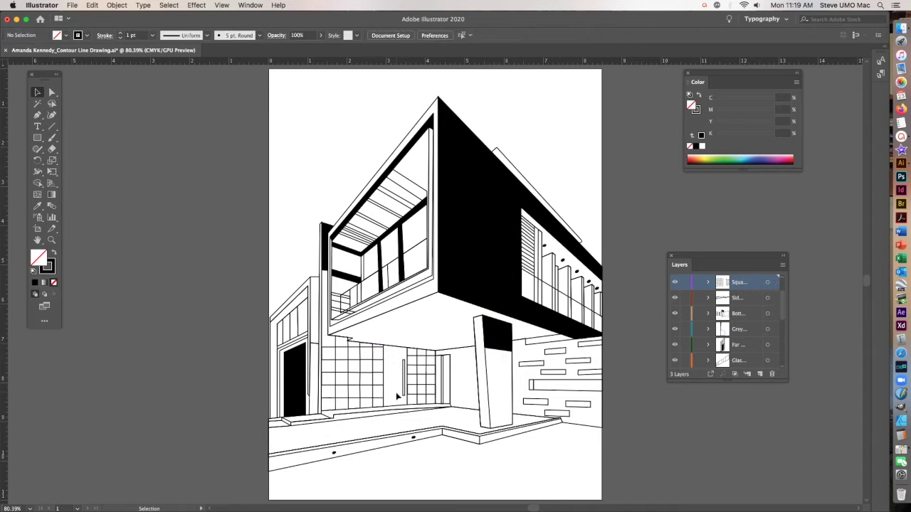
- Fill the central door black with its handle white, then clear the selection
{"action": "left_click", "coordinate": [399, 409]}
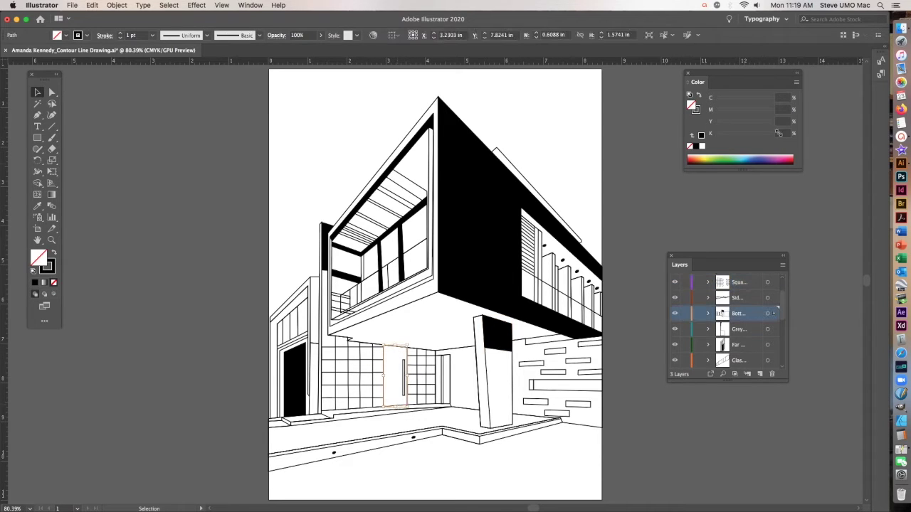
{"action": "left_click", "coordinate": [701, 136]}
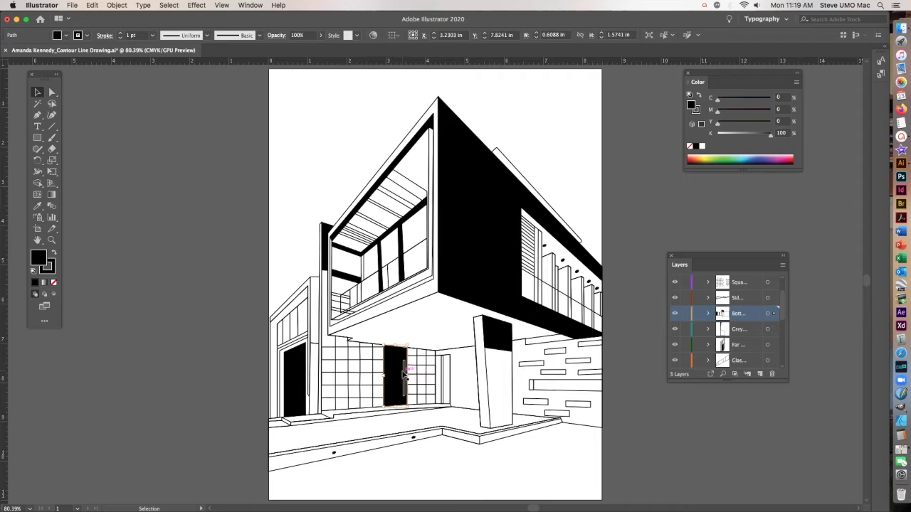
{"action": "left_click", "coordinate": [404, 371]}
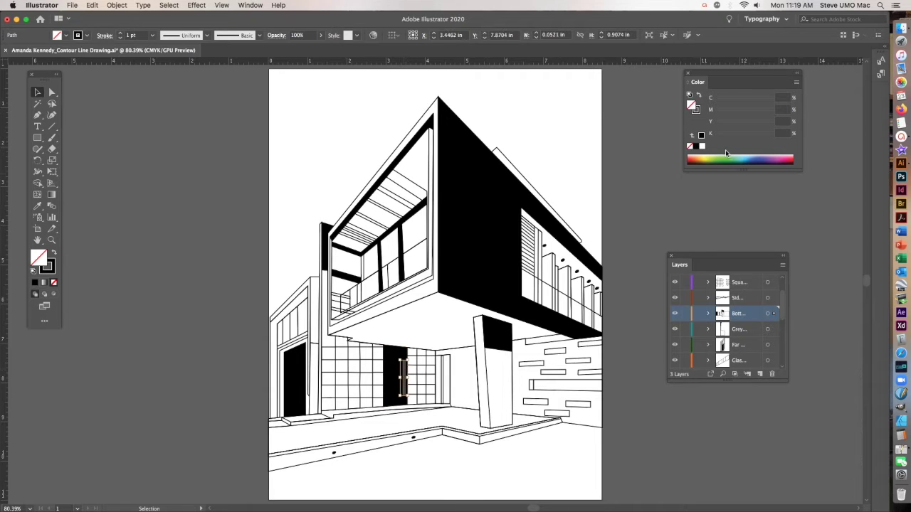
{"action": "left_click", "coordinate": [702, 147]}
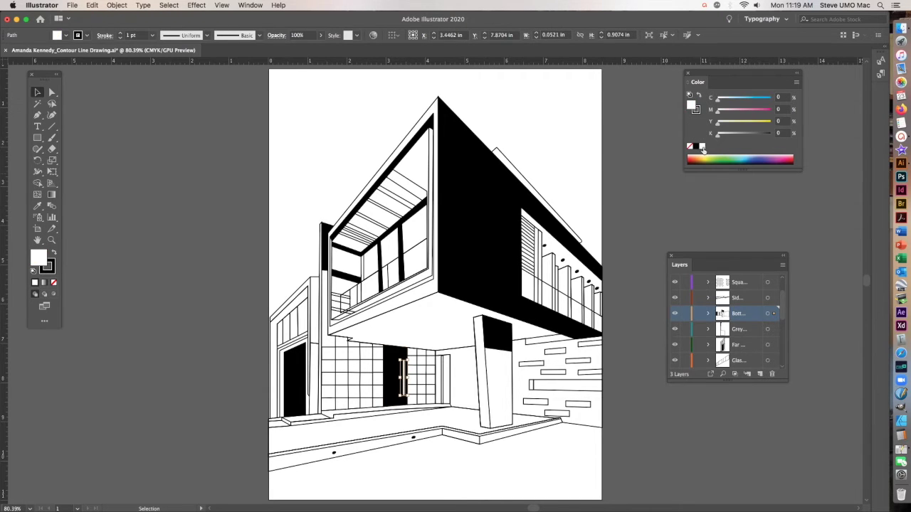
{"action": "left_click", "coordinate": [610, 356]}
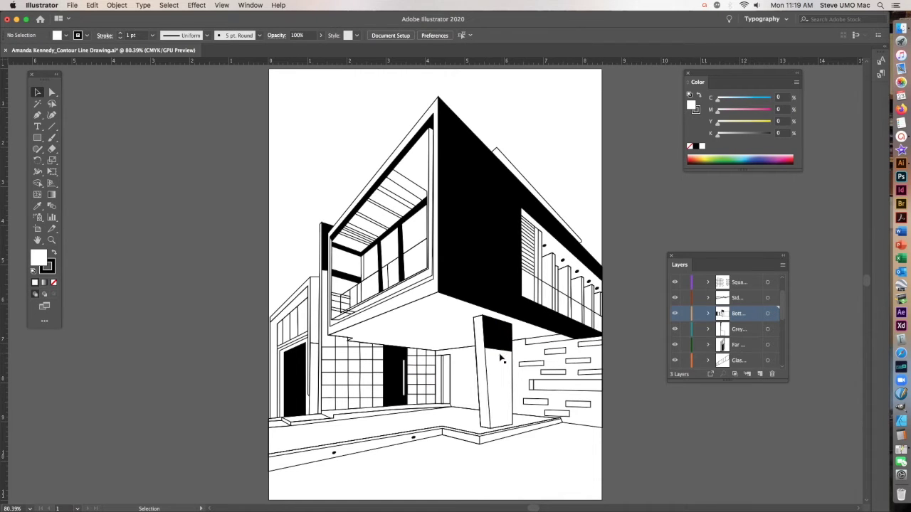
{"action": "left_click", "coordinate": [299, 385]}
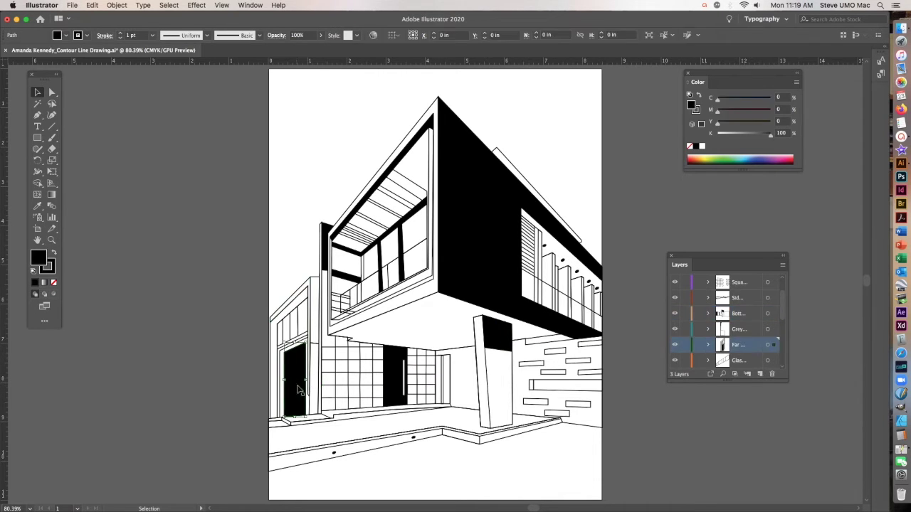
{"action": "left_click", "coordinate": [446, 455]}
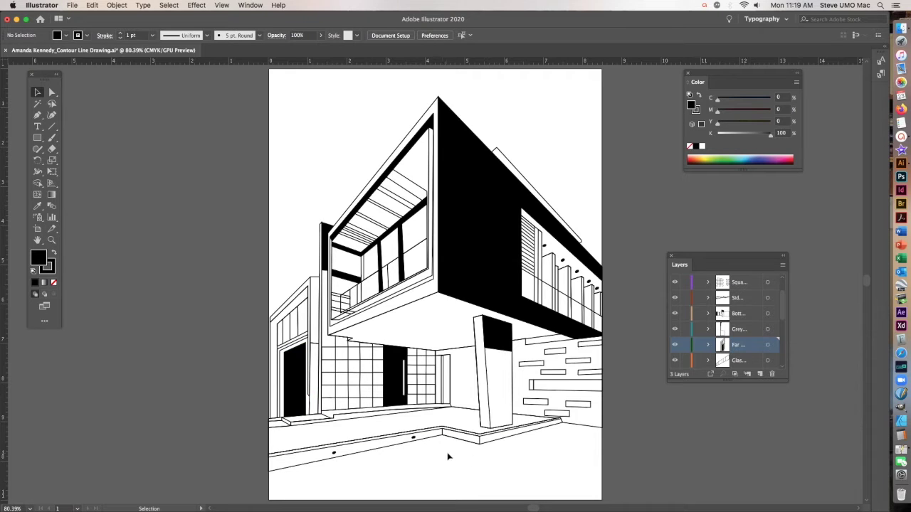
- Fill the floor-edge band black
{"action": "left_click", "coordinate": [431, 434]}
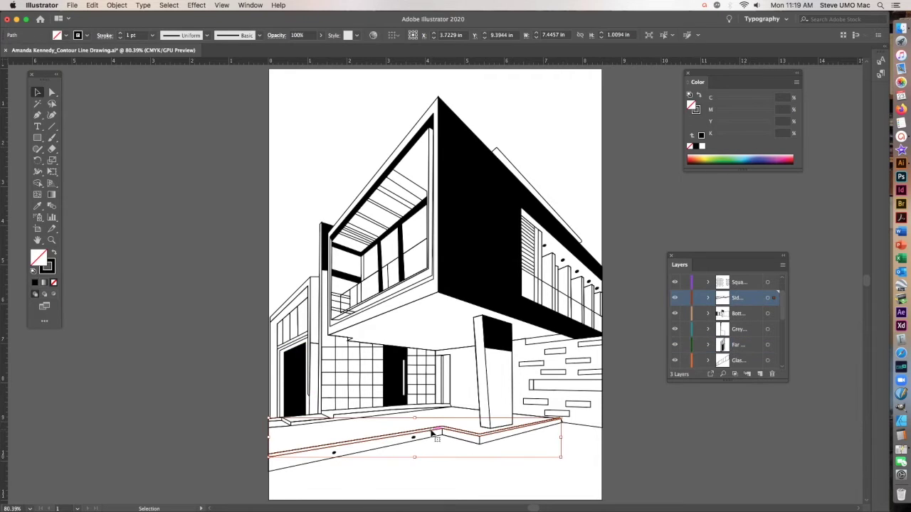
{"action": "left_click", "coordinate": [701, 135]}
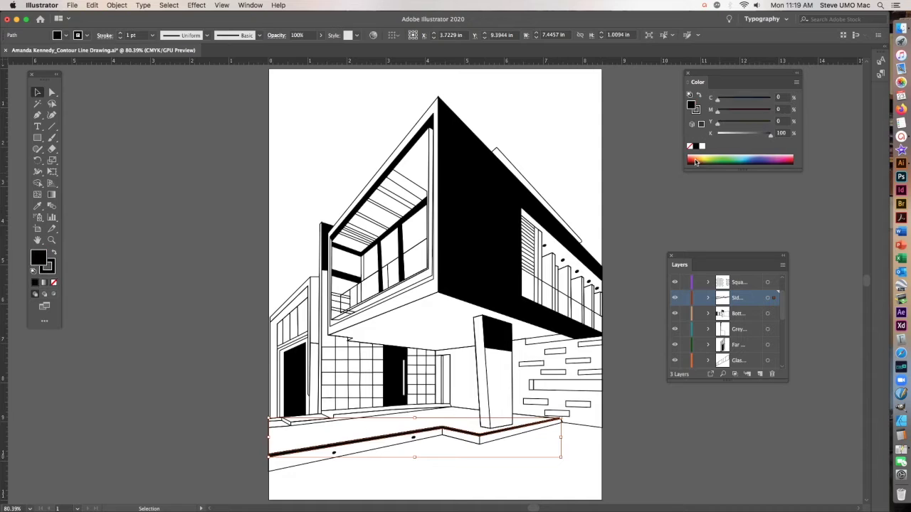
{"action": "left_click", "coordinate": [571, 456]}
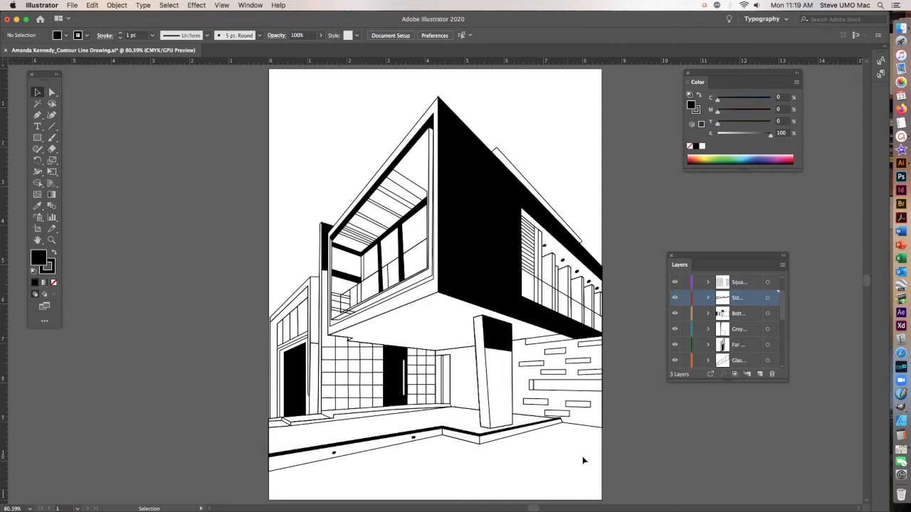
- Draw two black bricks on the stone wall and fill a long and a small wall rectangle black
{"action": "left_click_drag", "start_coordinate": [530, 368], "coordinate": [518, 360]}
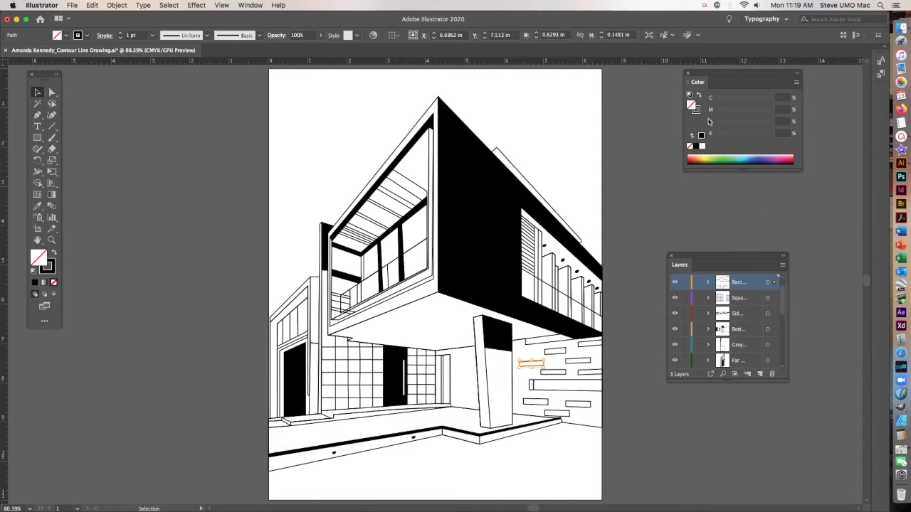
{"action": "left_click", "coordinate": [702, 135]}
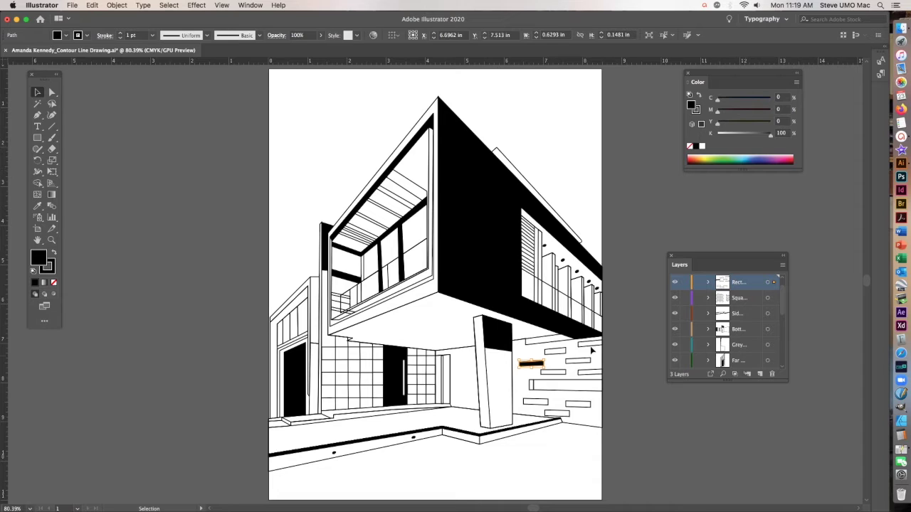
{"action": "left_click_drag", "start_coordinate": [602, 341], "coordinate": [578, 349]}
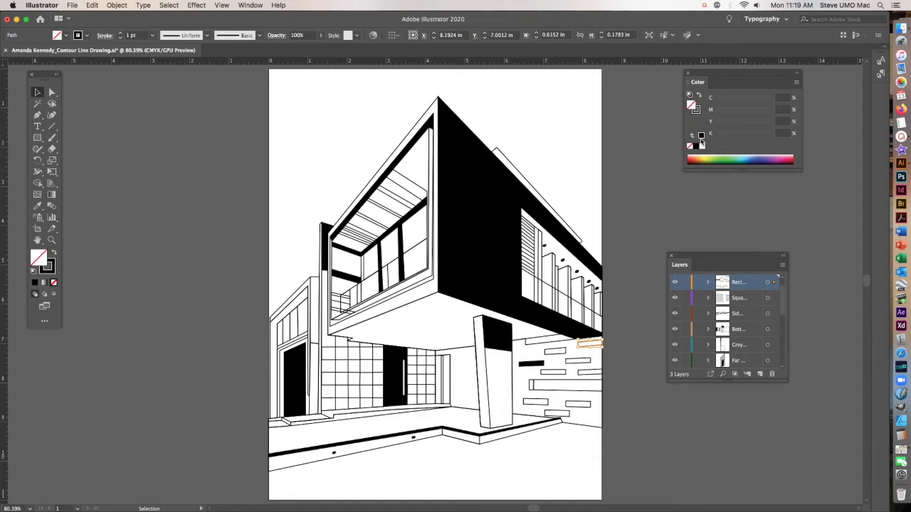
{"action": "left_click", "coordinate": [702, 136]}
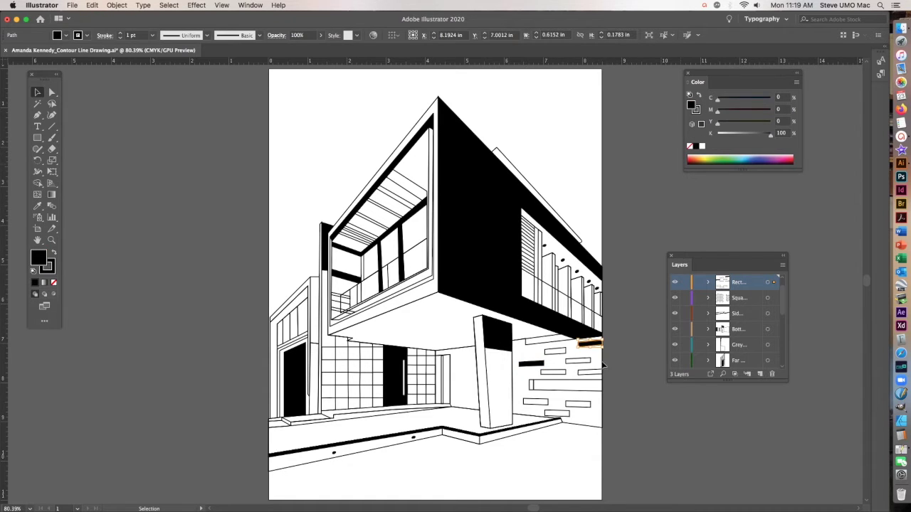
{"action": "left_click", "coordinate": [573, 385]}
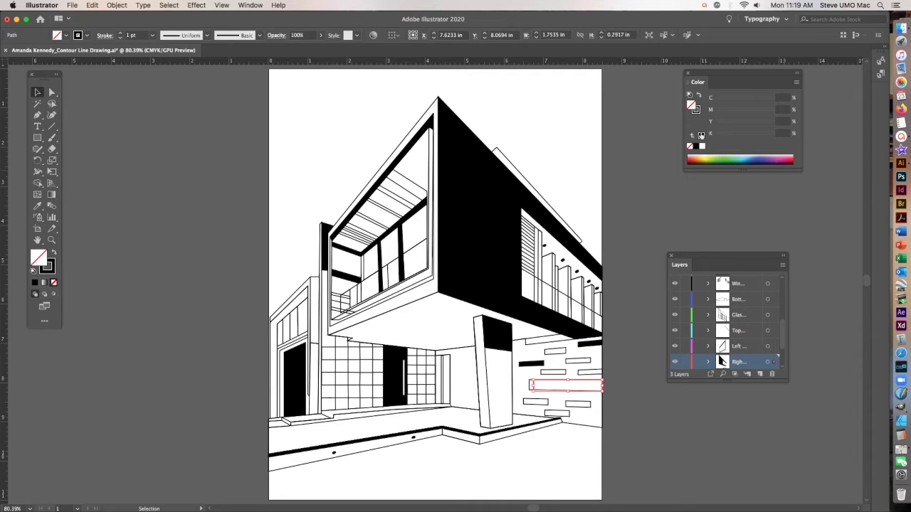
{"action": "left_click", "coordinate": [701, 136]}
{"action": "left_click", "coordinate": [585, 403]}
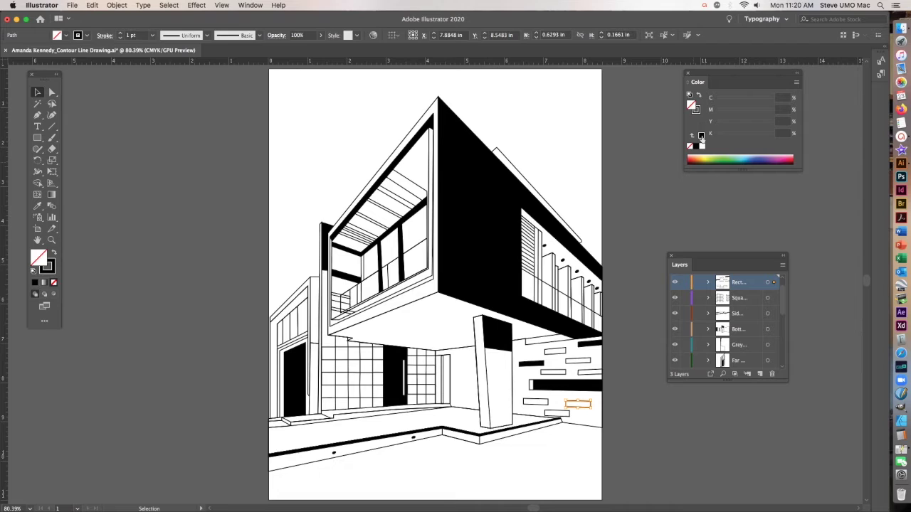
{"action": "left_click", "coordinate": [701, 136]}
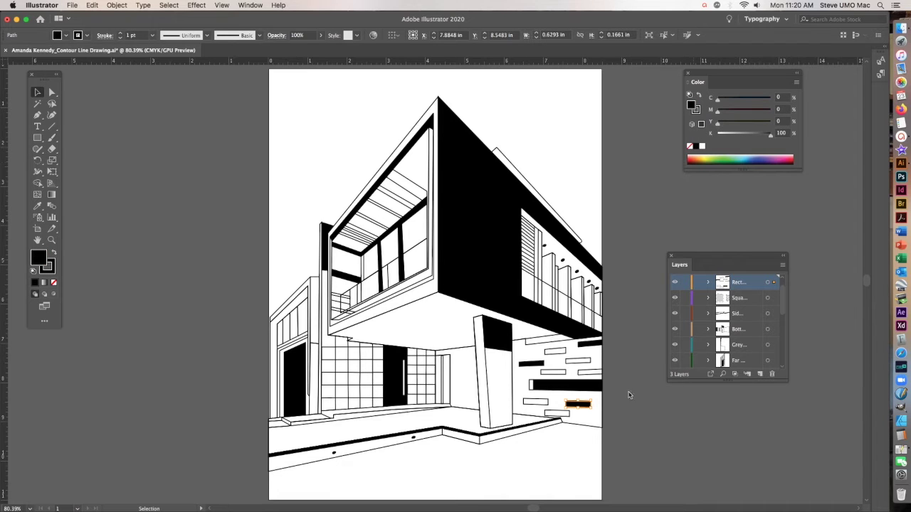
{"action": "left_click", "coordinate": [554, 348]}
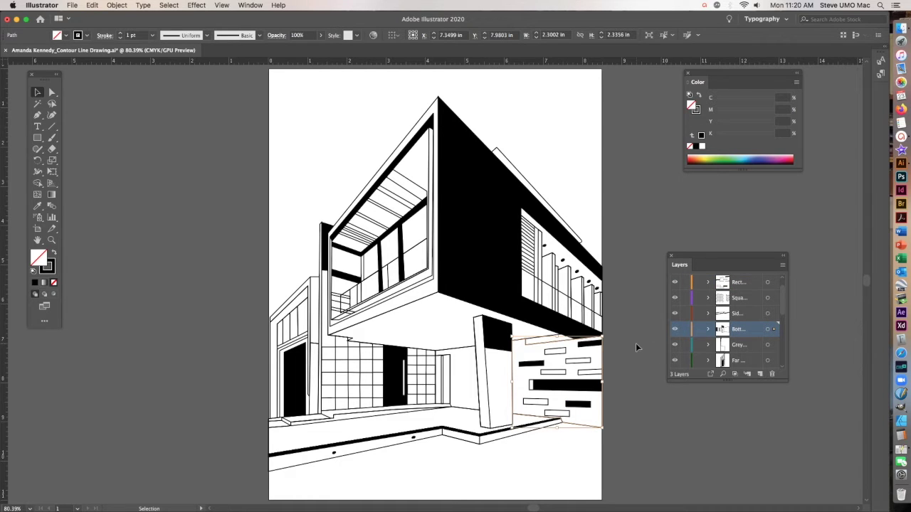
- Change the lower-right wall panel's fill to light grey at K 38% and deselect
{"action": "left_click", "coordinate": [701, 136]}
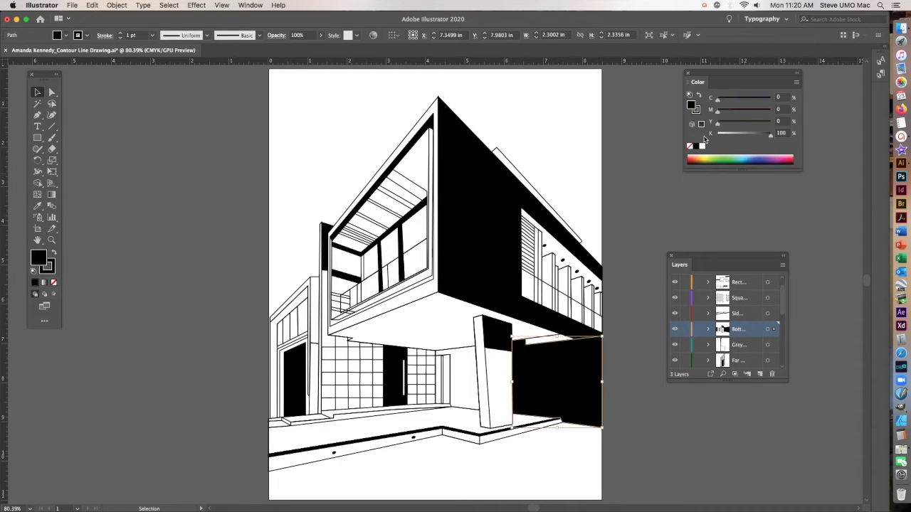
{"action": "left_click", "coordinate": [742, 135]}
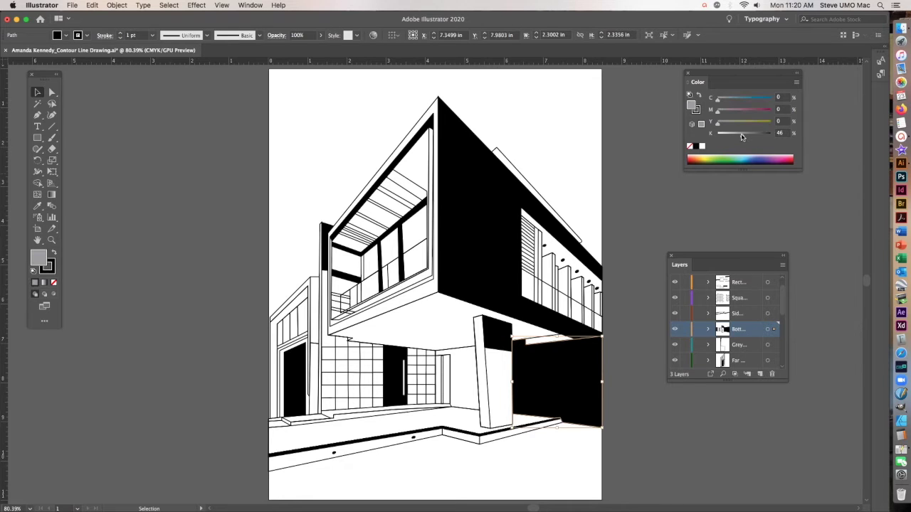
{"action": "left_click", "coordinate": [739, 134]}
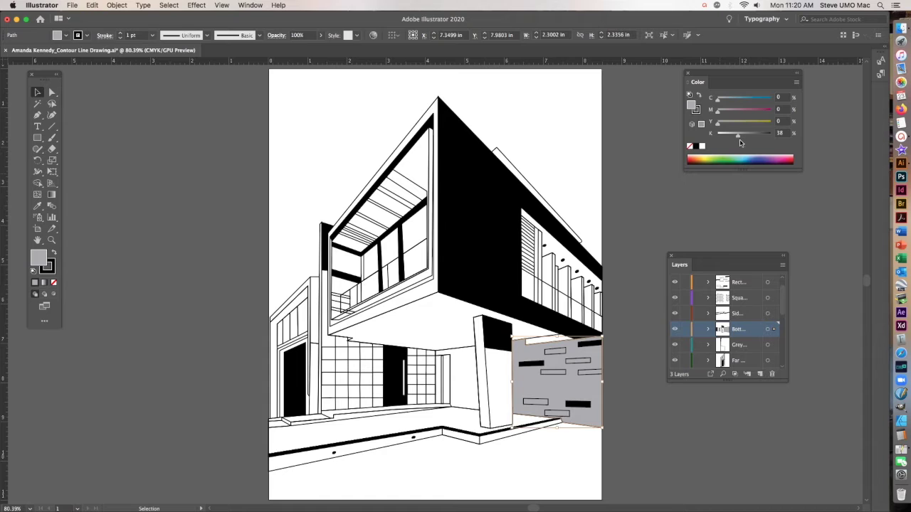
{"action": "left_click", "coordinate": [629, 250]}
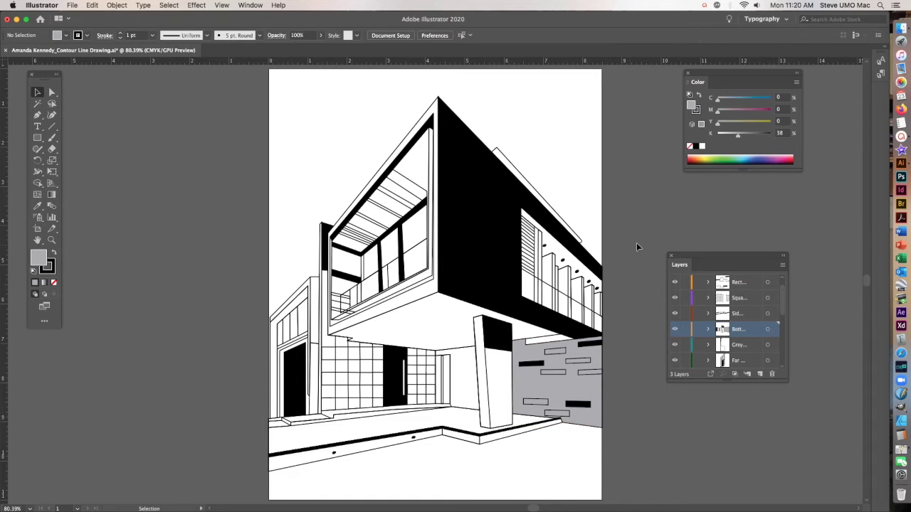
- Try a black fill on the left balcony wall, then set it back to no fill
{"action": "left_click", "coordinate": [420, 291]}
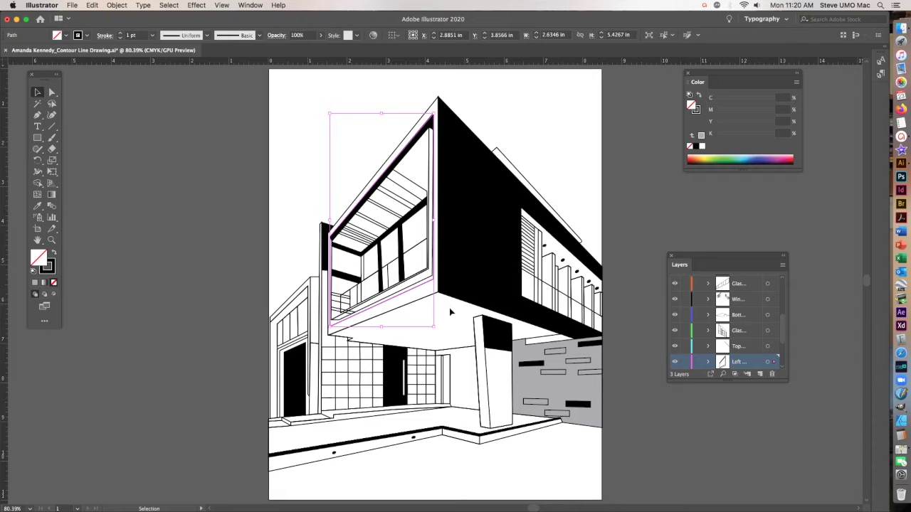
{"action": "left_click", "coordinate": [697, 147]}
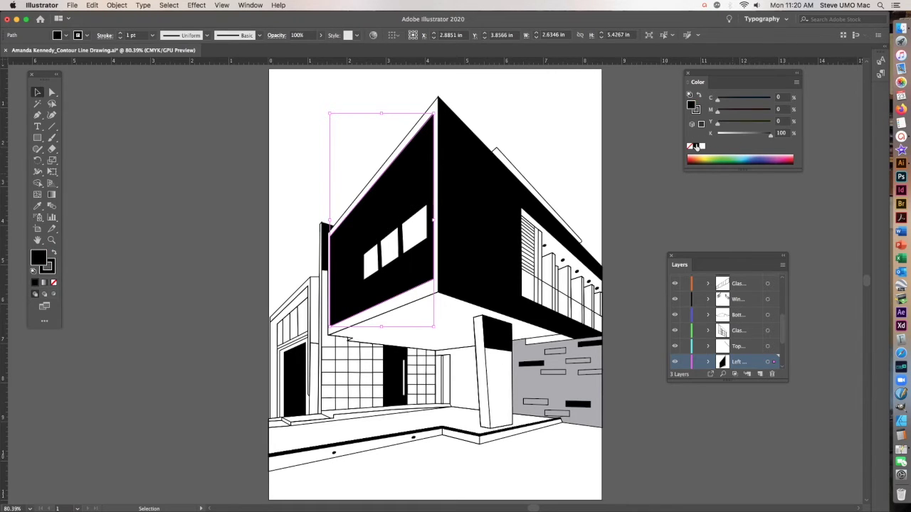
{"action": "left_click", "coordinate": [690, 146]}
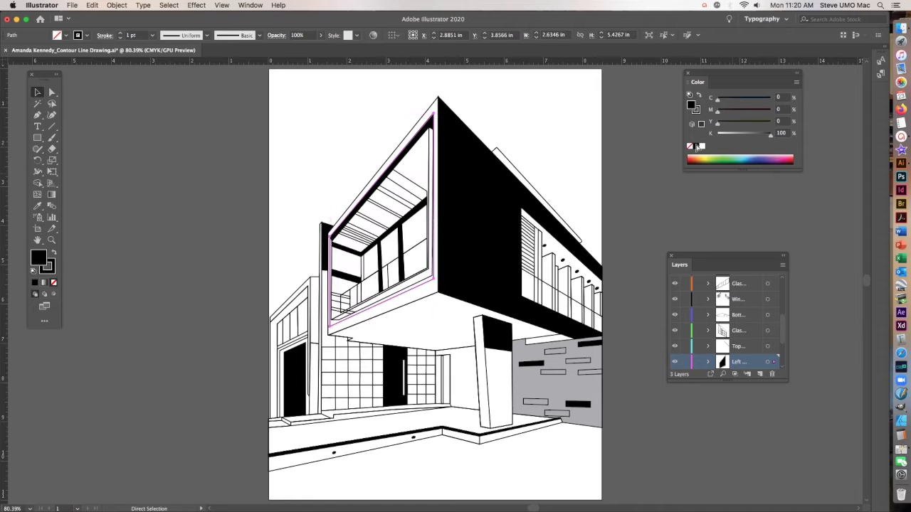
{"action": "left_click", "coordinate": [642, 196]}
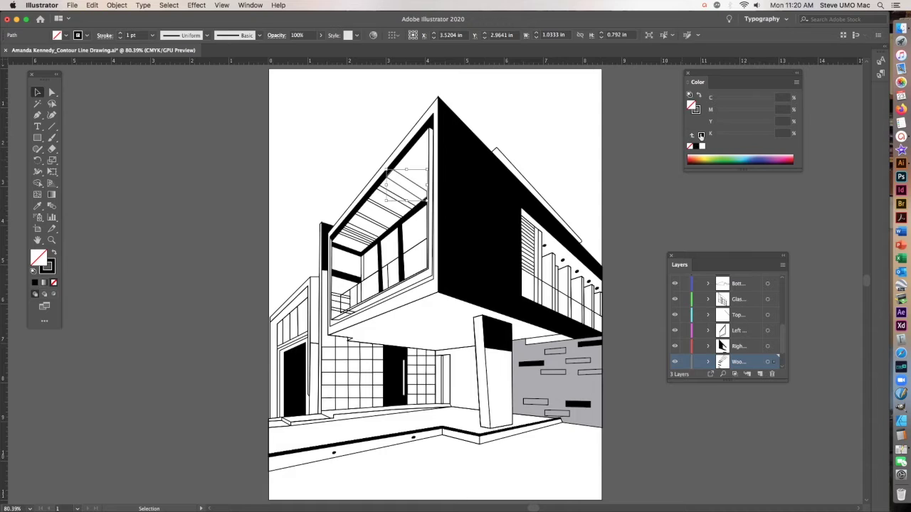
- Select the upper balcony's thin ceiling beams together and fill them black
{"action": "left_click", "coordinate": [436, 205]}
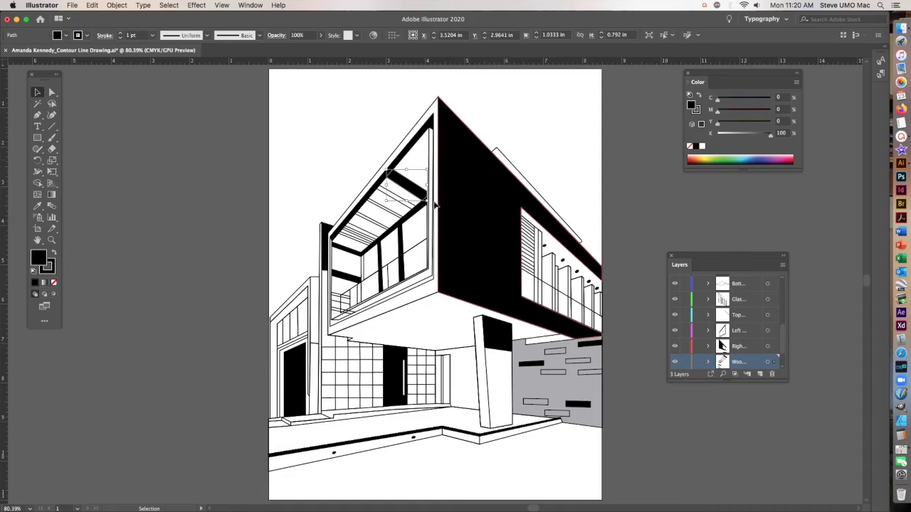
{"action": "left_click", "coordinate": [357, 244]}
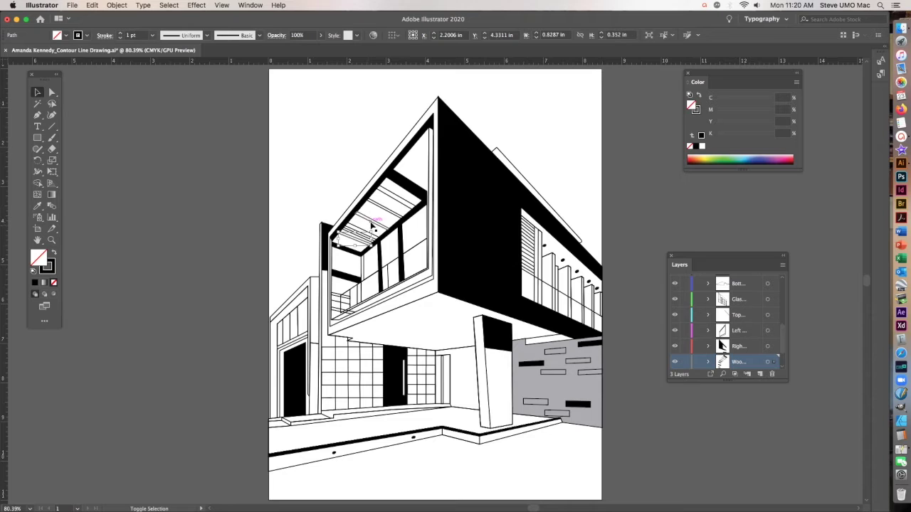
{"action": "left_click", "coordinate": [371, 227], "text": "shift"}
{"action": "left_click", "coordinate": [398, 203], "text": "shift"}
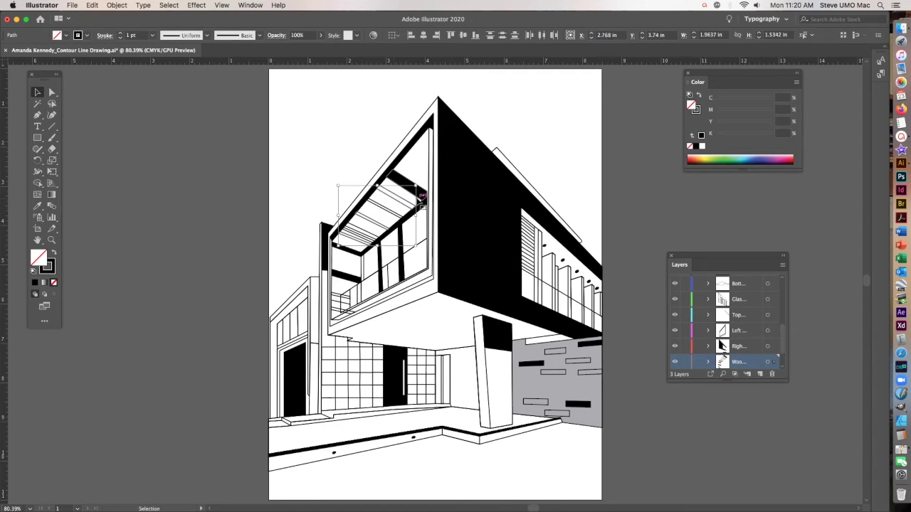
{"action": "left_click", "coordinate": [702, 135]}
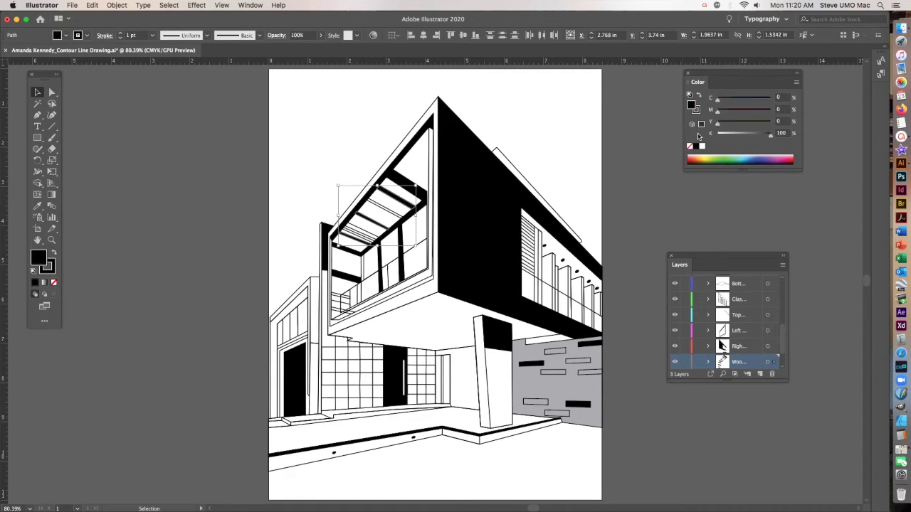
{"action": "left_click", "coordinate": [610, 166]}
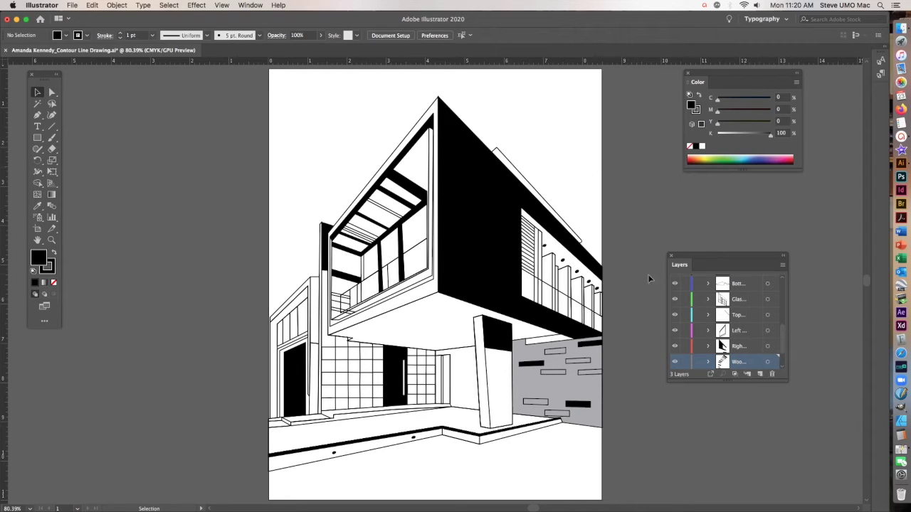
- Fill several squares of the glass-wall grid beside the central door black in a staggered pattern
{"action": "left_click", "coordinate": [345, 365]}
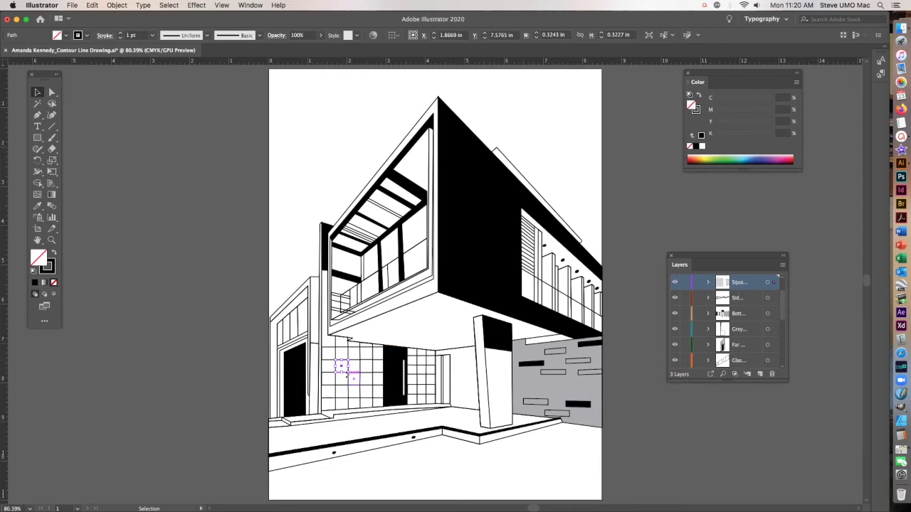
{"action": "left_click", "coordinate": [701, 136]}
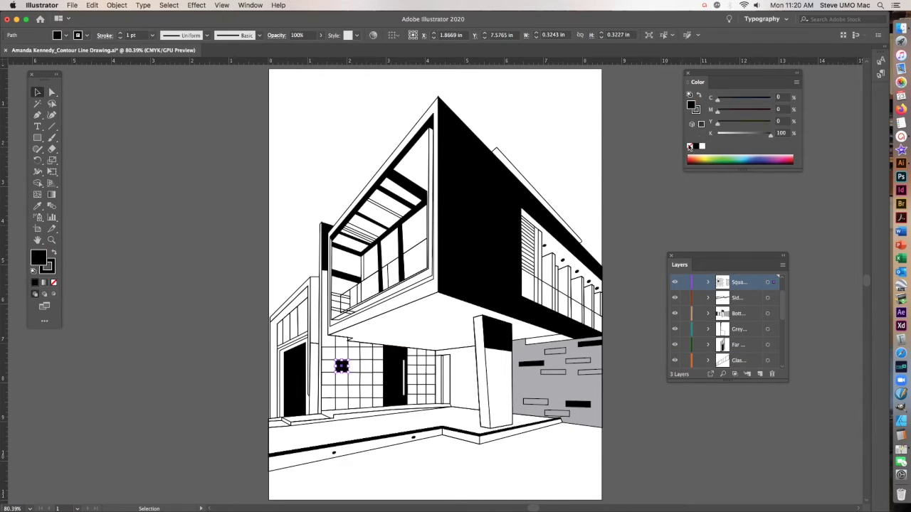
{"action": "left_click_drag", "start_coordinate": [343, 370], "coordinate": [355, 384]}
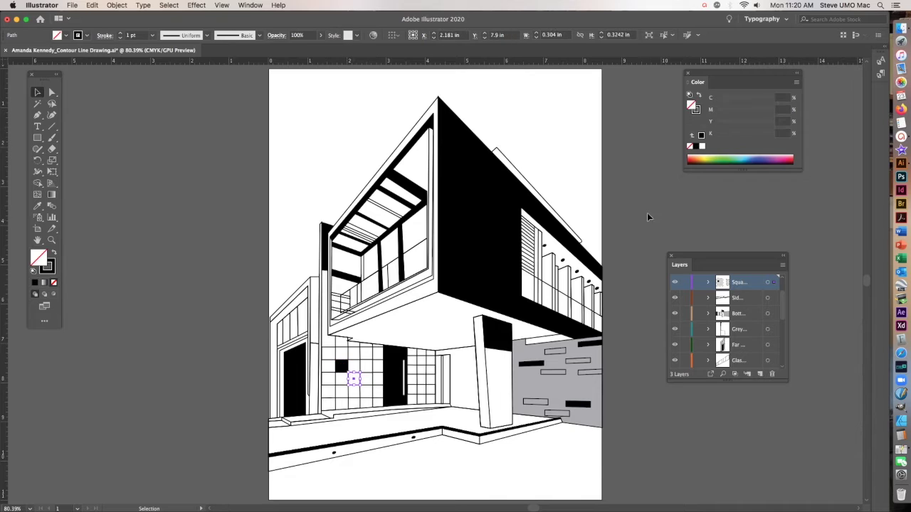
{"action": "left_click", "coordinate": [701, 136]}
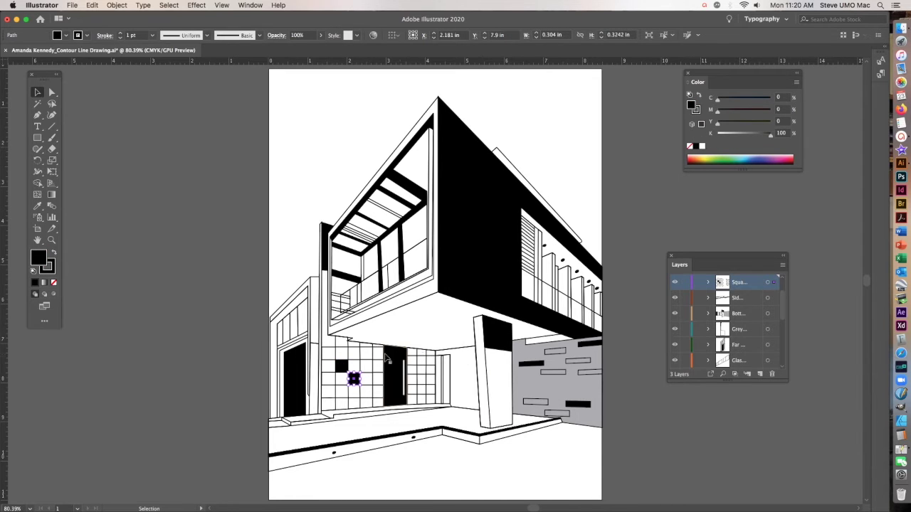
{"action": "left_click", "coordinate": [365, 356]}
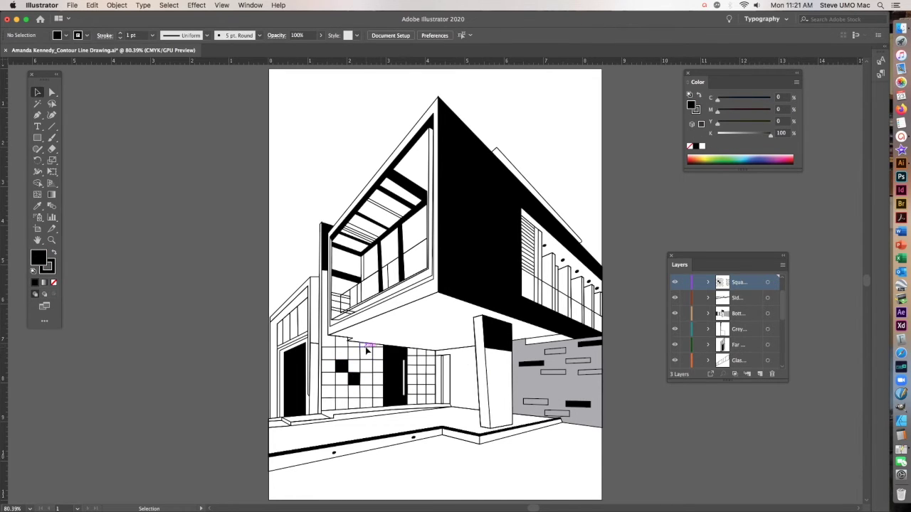
{"action": "left_click", "coordinate": [366, 348]}
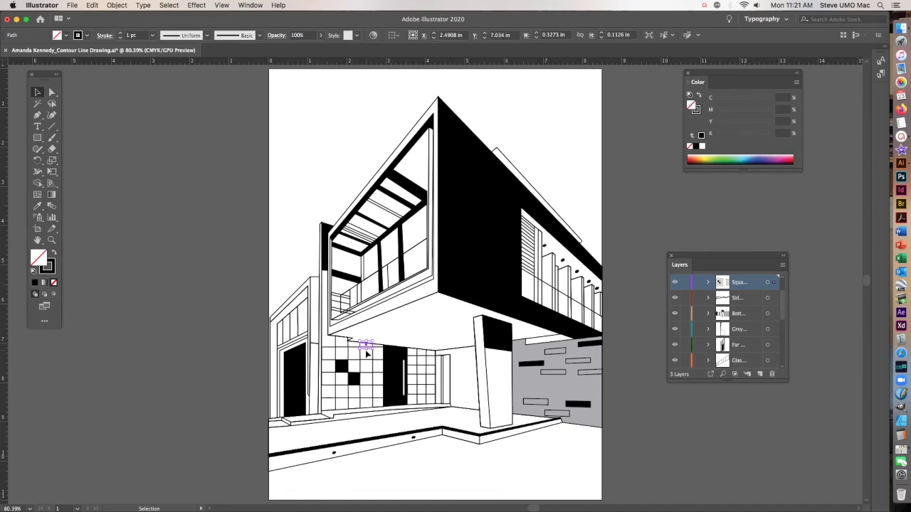
{"action": "left_click", "coordinate": [341, 396]}
{"action": "left_click", "coordinate": [691, 159]}
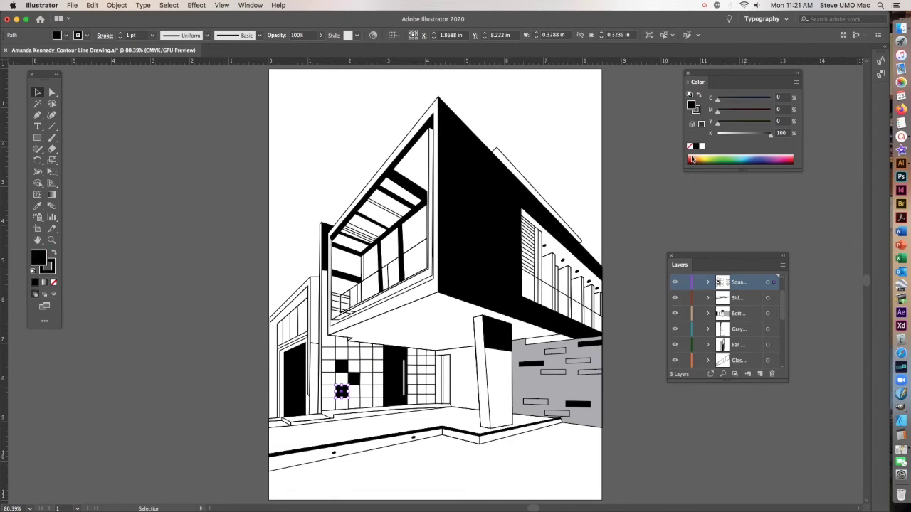
{"action": "left_click", "coordinate": [354, 403]}
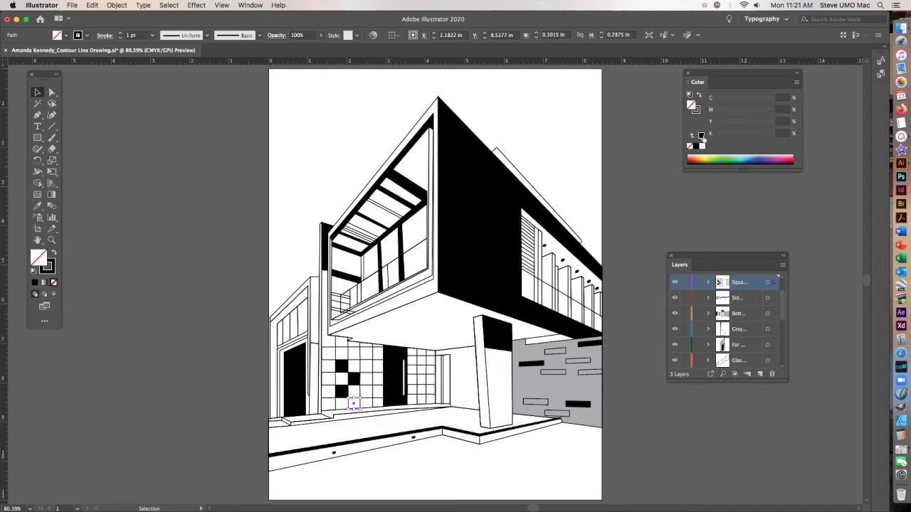
{"action": "left_click", "coordinate": [700, 144]}
{"action": "left_click", "coordinate": [568, 467]}
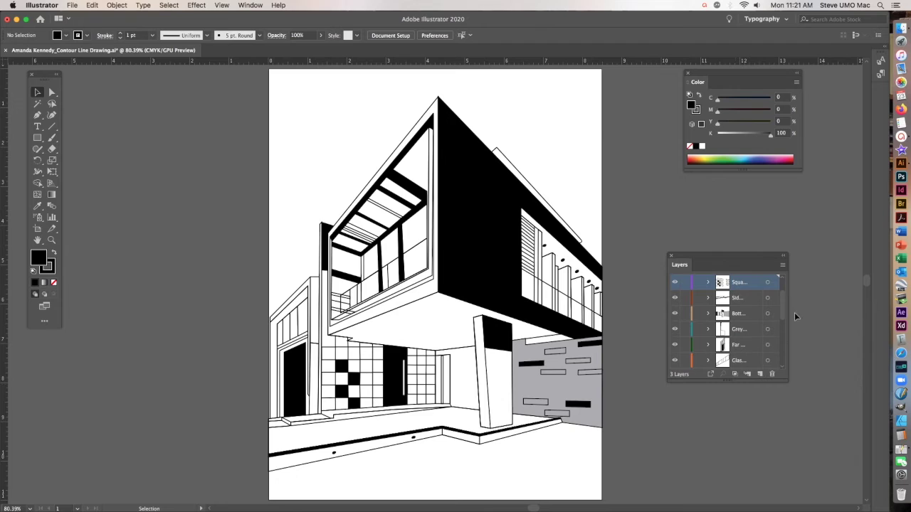
- Duplicate the collapsed contrast layer, rename the copy 'pictogram', and lock contrast
{"action": "scroll", "coordinate": [782, 299], "scroll_direction": "up", "scroll_amount": 2}
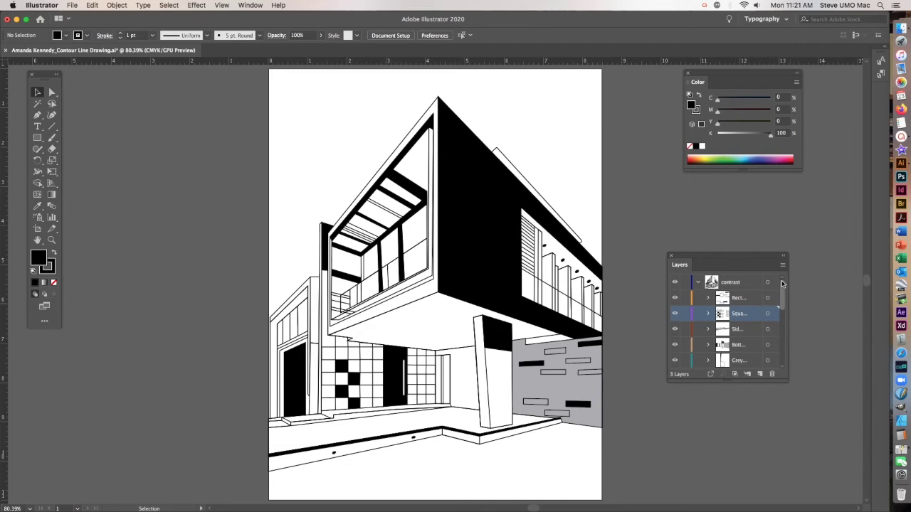
{"action": "left_click", "coordinate": [698, 282]}
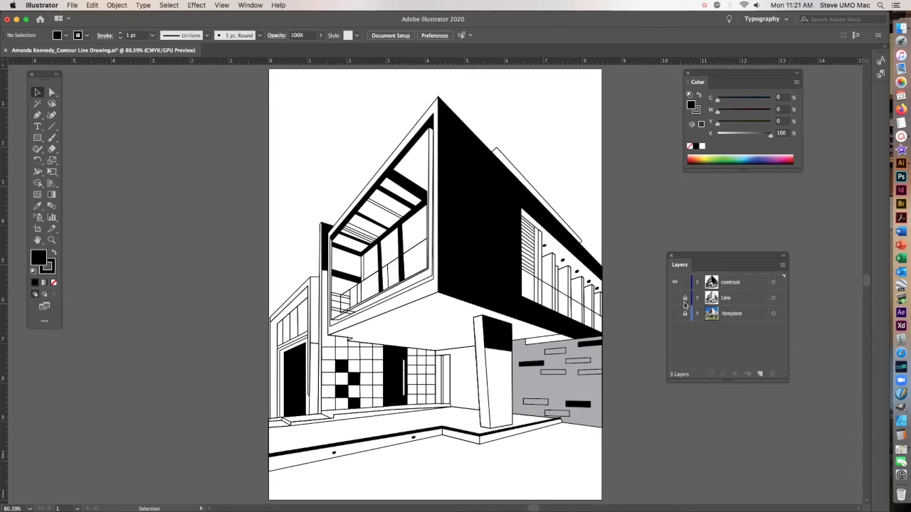
{"action": "left_click", "coordinate": [758, 284]}
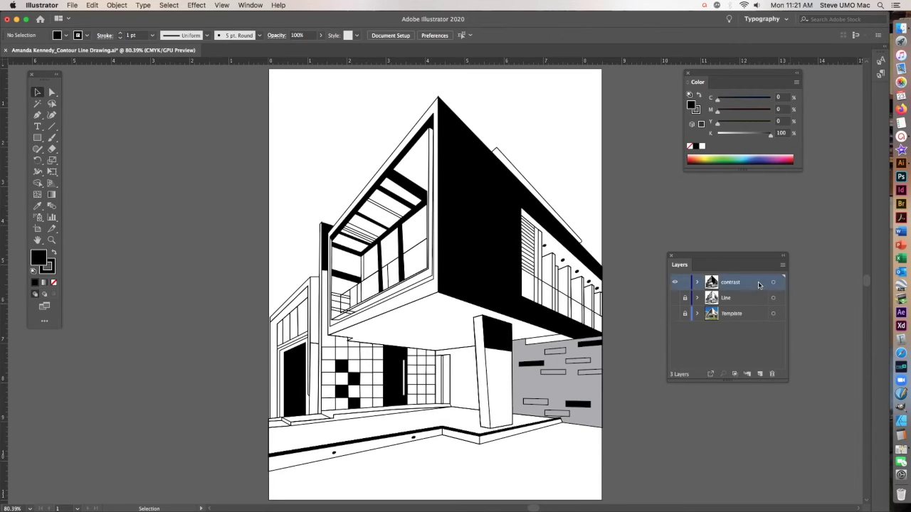
{"action": "left_click", "coordinate": [782, 266]}
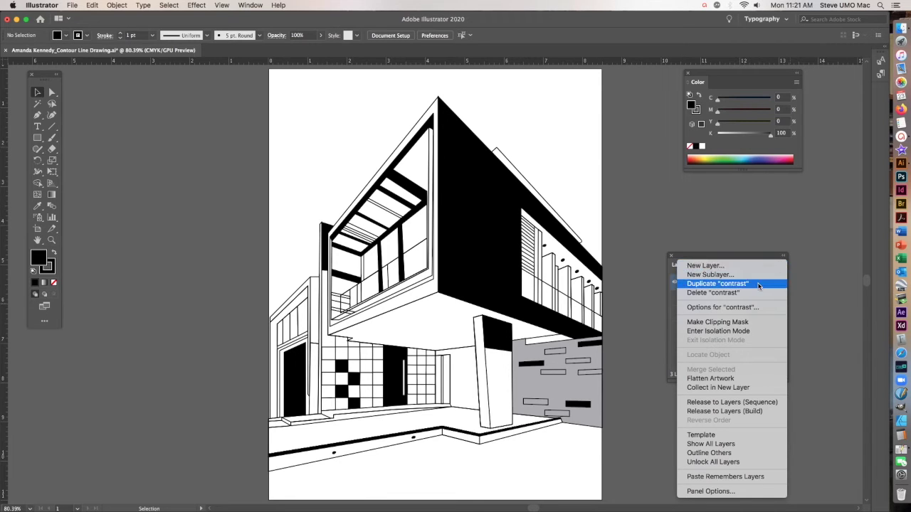
{"action": "left_click", "coordinate": [763, 283]}
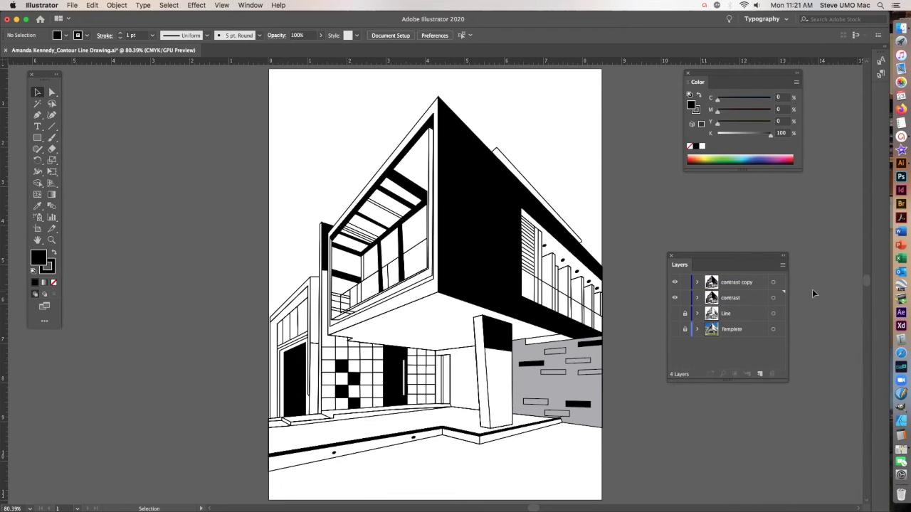
{"action": "double_click", "coordinate": [738, 282]}
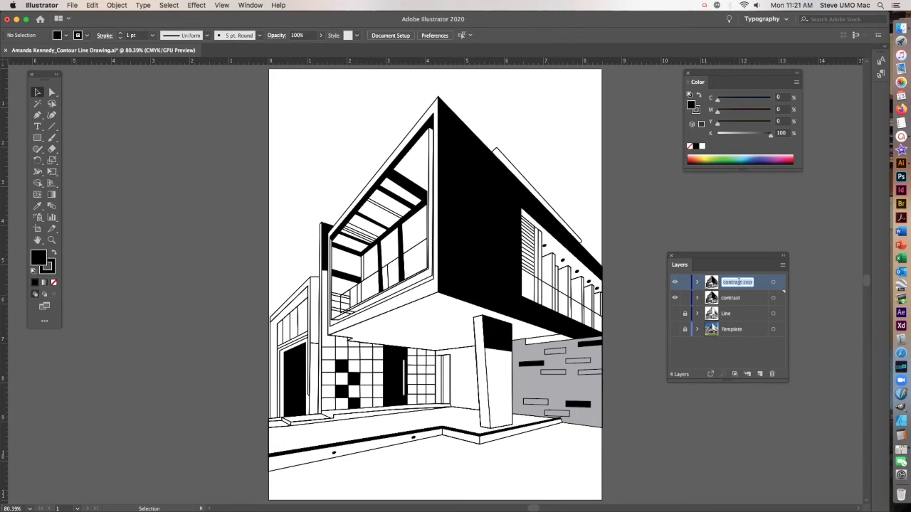
{"action": "type", "text": "pl"}
{"action": "left_click", "coordinate": [685, 299]}
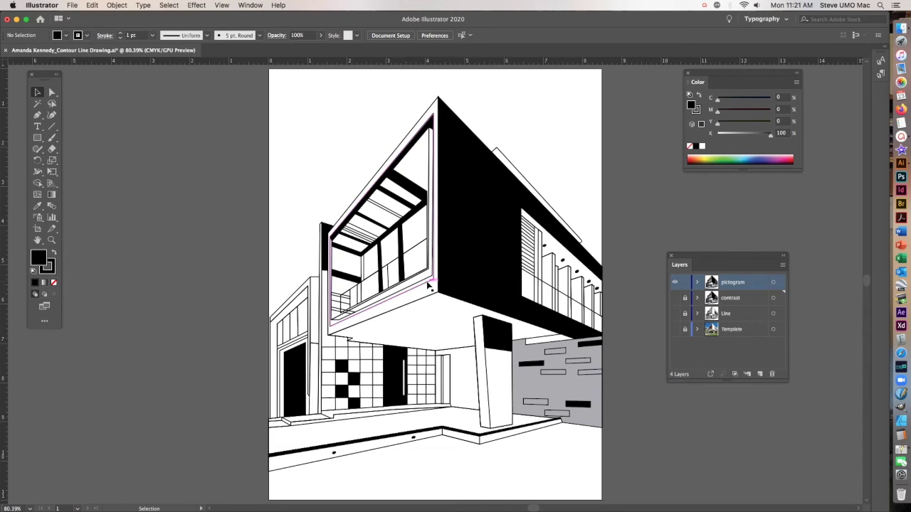
- Fill the underside of the overhang black and give it a white stroke
{"action": "left_click", "coordinate": [424, 305]}
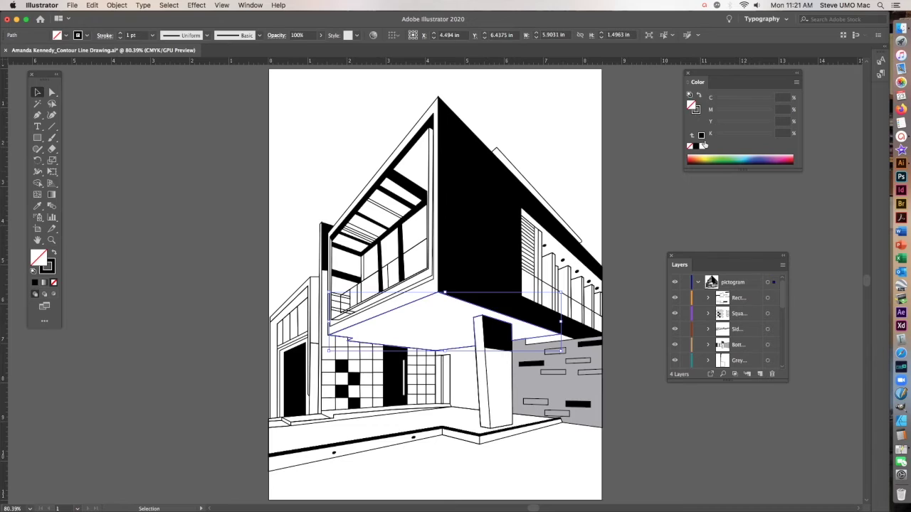
{"action": "left_click", "coordinate": [701, 136]}
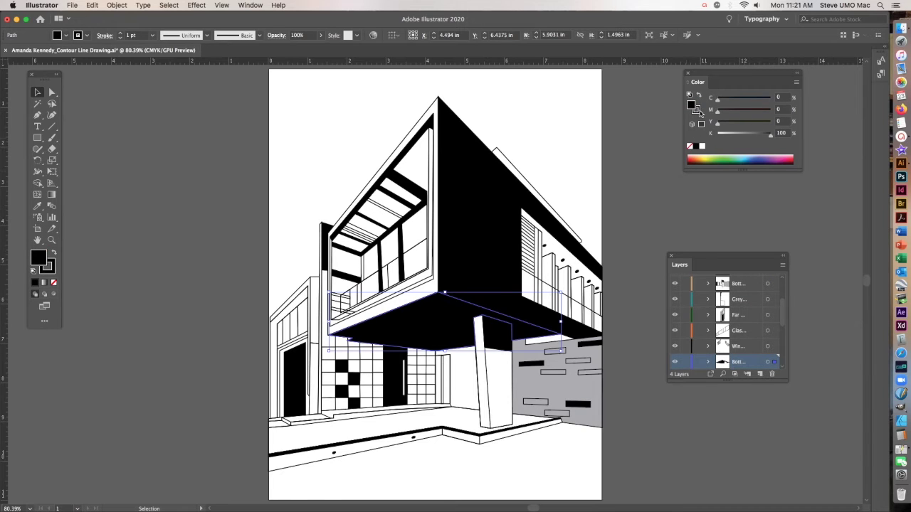
{"action": "left_click", "coordinate": [696, 110]}
{"action": "left_click", "coordinate": [702, 146]}
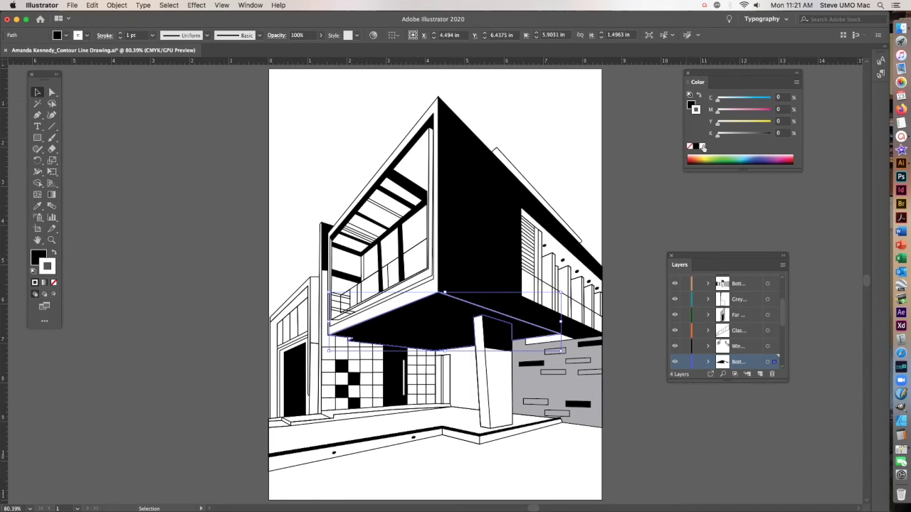
{"action": "left_click", "coordinate": [548, 142]}
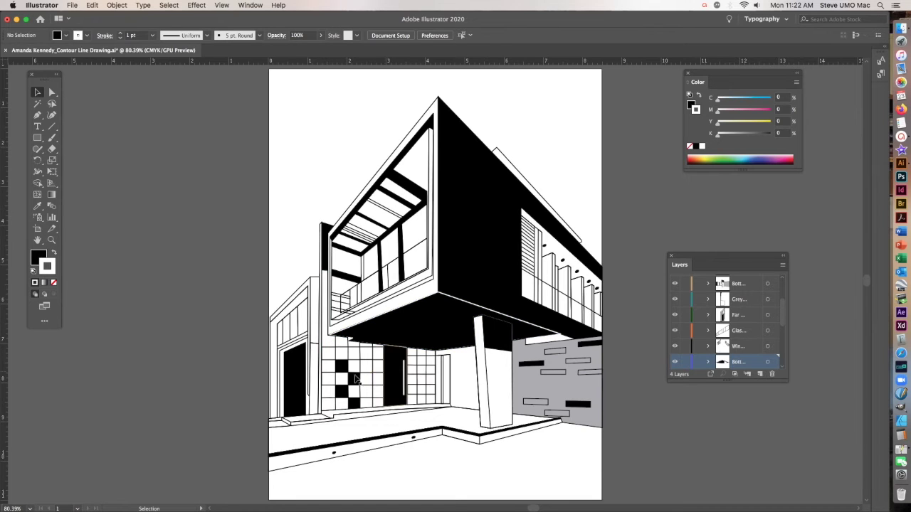
{"action": "left_click", "coordinate": [329, 348]}
- Delete the eight thin grid lines inside the checkered window
{"action": "left_click", "coordinate": [331, 351]}
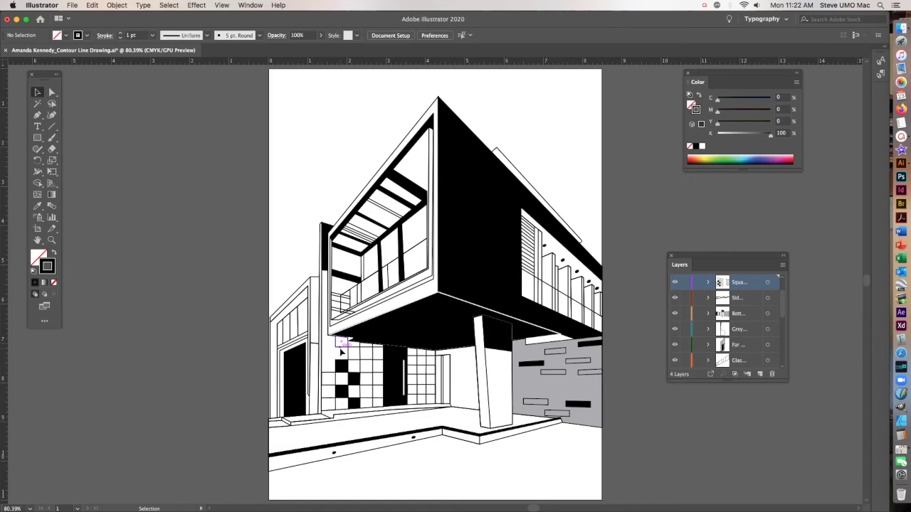
{"action": "left_click", "coordinate": [353, 351]}
{"action": "left_click", "coordinate": [354, 353]}
{"action": "left_click", "coordinate": [369, 368]}
{"action": "key", "text": "Delete"}
{"action": "left_click", "coordinate": [370, 391]}
{"action": "key", "text": "Delete"}
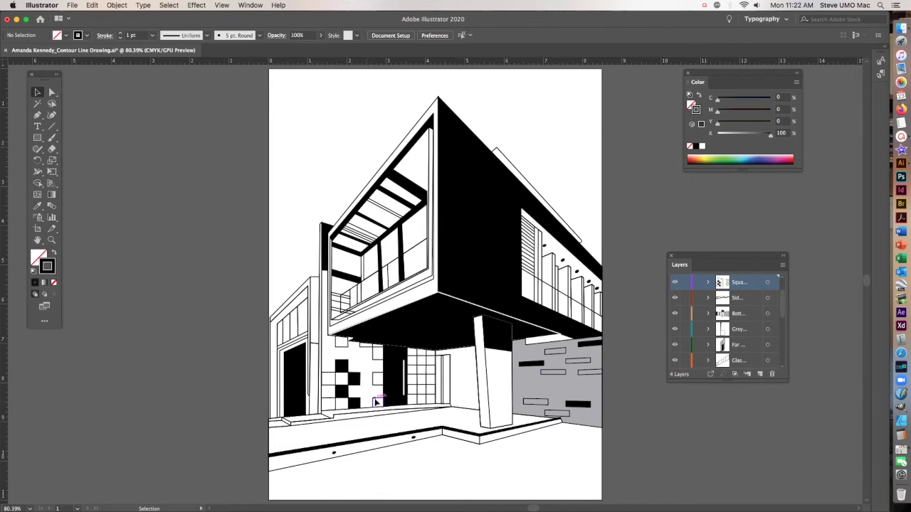
{"action": "left_click", "coordinate": [327, 390]}
{"action": "key", "text": "Delete"}
{"action": "left_click", "coordinate": [327, 401]}
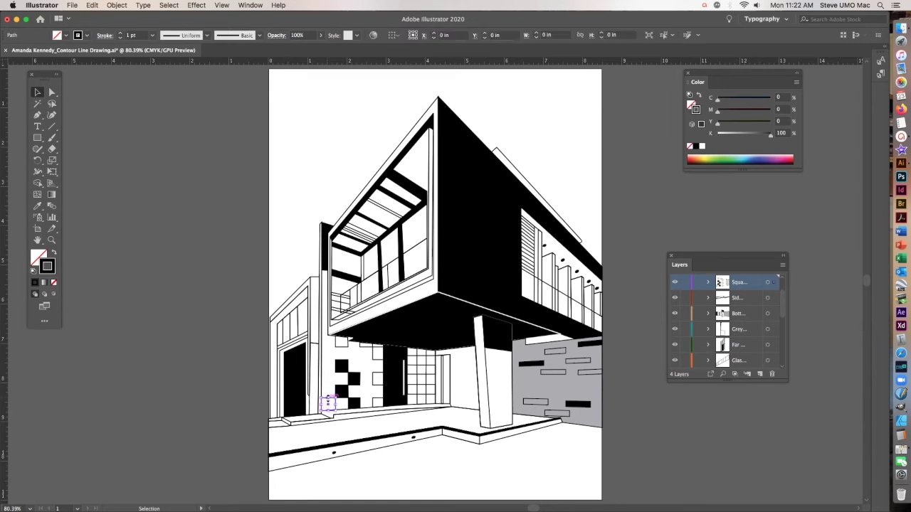
{"action": "key", "text": "Delete"}
{"action": "left_click", "coordinate": [378, 401]}
{"action": "key", "text": "Delete"}
{"action": "left_click", "coordinate": [378, 377]}
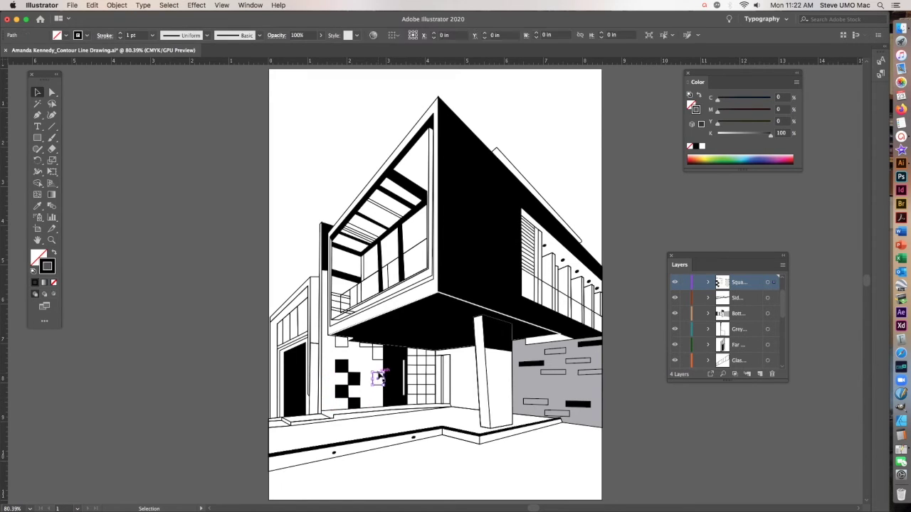
{"action": "key", "text": "Delete"}
{"action": "left_click", "coordinate": [375, 351]}
{"action": "key", "text": "Delete"}
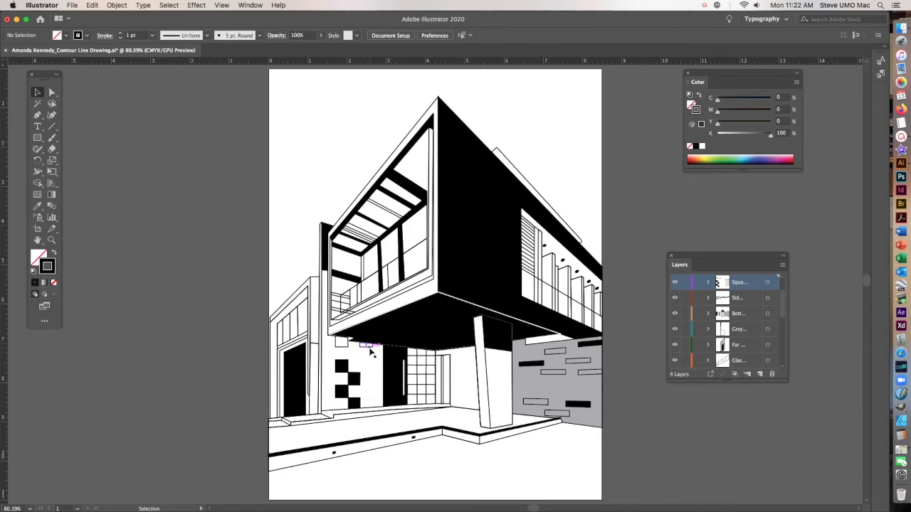
{"action": "left_click", "coordinate": [375, 376]}
{"action": "key", "text": "Delete"}
- Fill the small square at the top of the window black
{"action": "left_click", "coordinate": [342, 343]}
{"action": "left_click", "coordinate": [702, 126]}
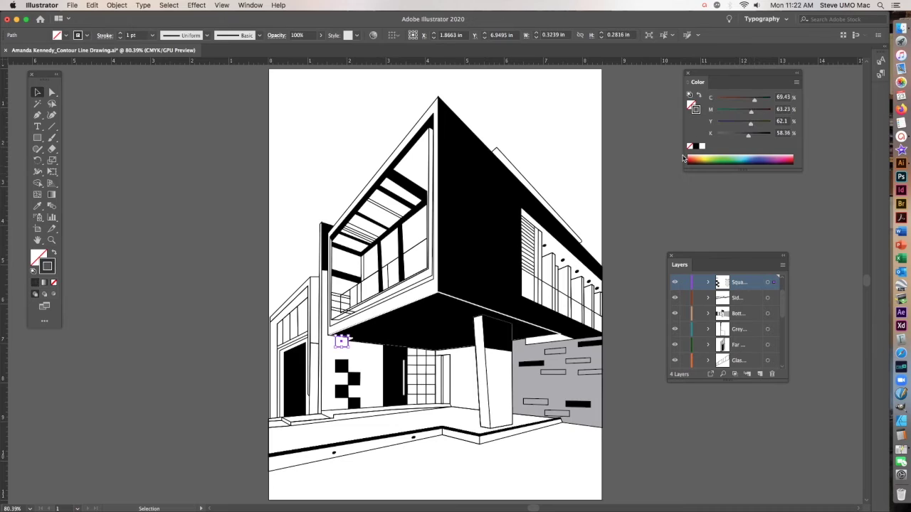
{"action": "left_click", "coordinate": [690, 104]}
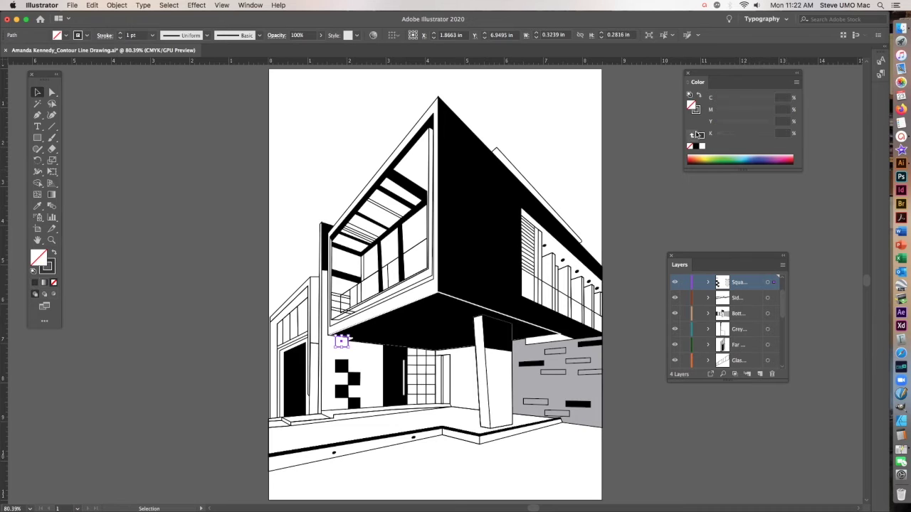
{"action": "left_click", "coordinate": [696, 145]}
{"action": "left_click", "coordinate": [622, 343]}
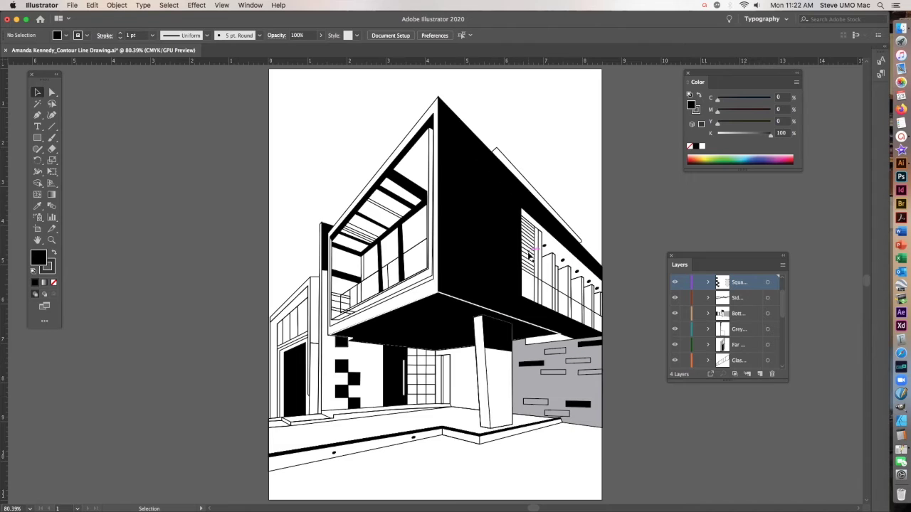
- Fill the first two thin vertical glass strips black
{"action": "left_click", "coordinate": [555, 266]}
{"action": "left_click", "coordinate": [701, 136]}
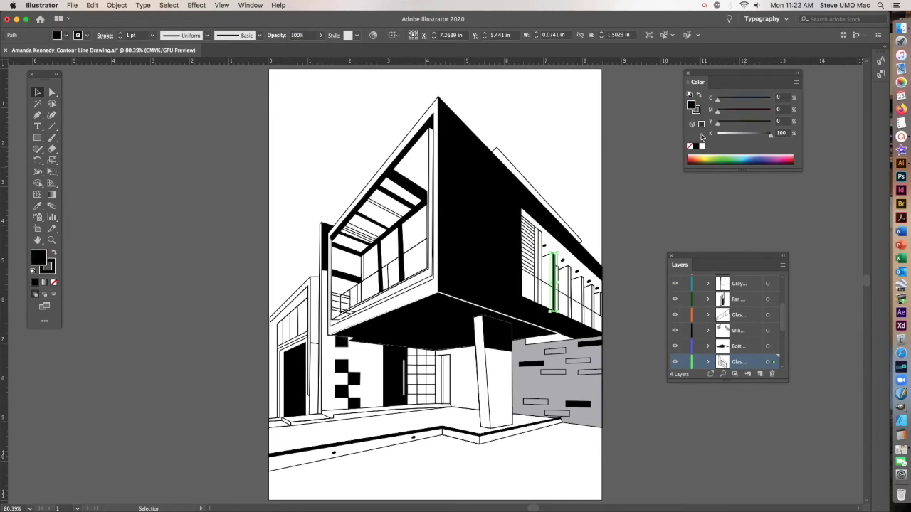
{"action": "left_click", "coordinate": [585, 292]}
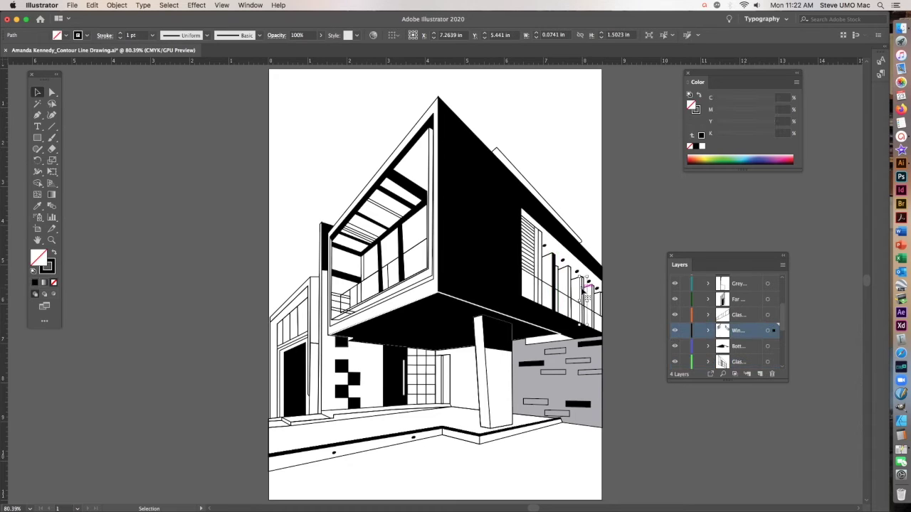
{"action": "left_click", "coordinate": [701, 136]}
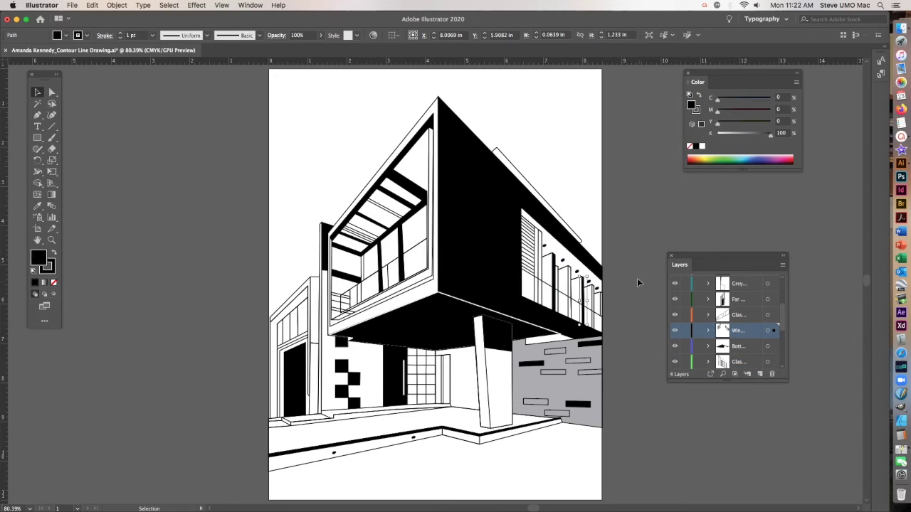
- Fill the narrow strip at the building's right edge black
{"action": "left_click", "coordinate": [570, 268]}
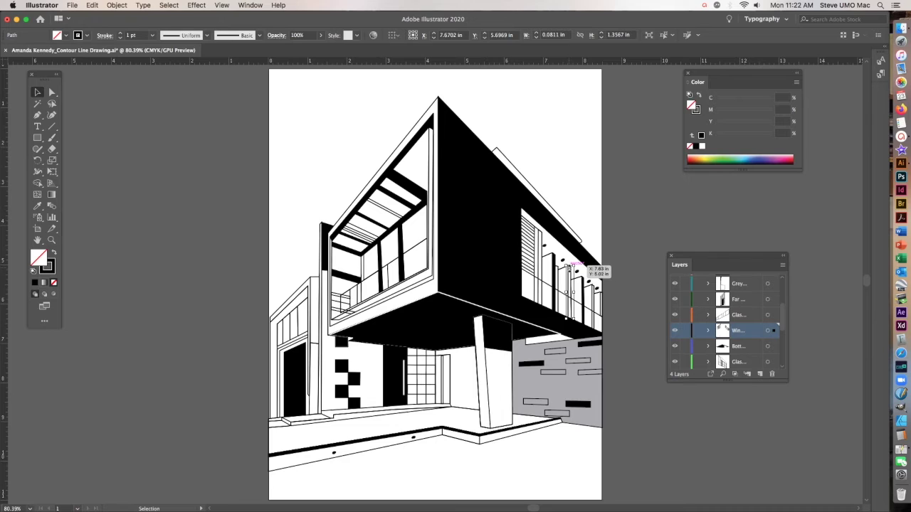
{"action": "left_click", "coordinate": [606, 269]}
{"action": "left_click", "coordinate": [602, 271]}
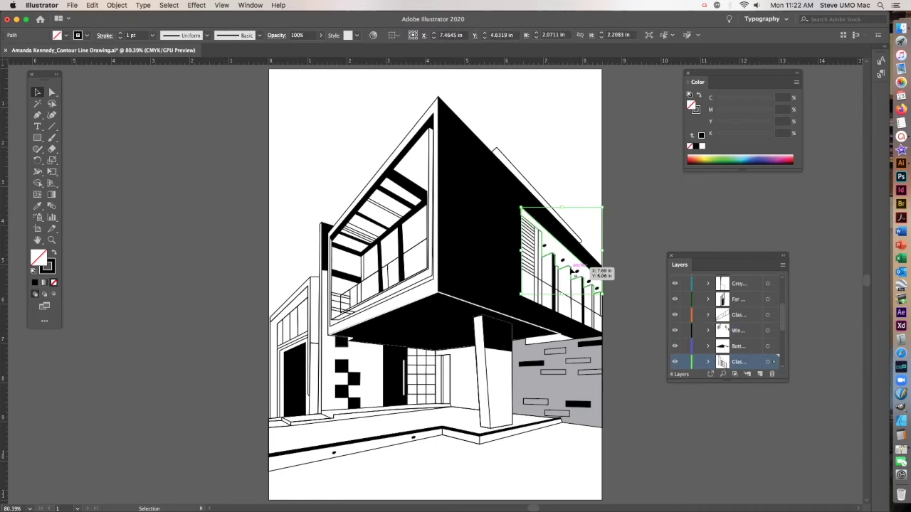
{"action": "left_click", "coordinate": [607, 266]}
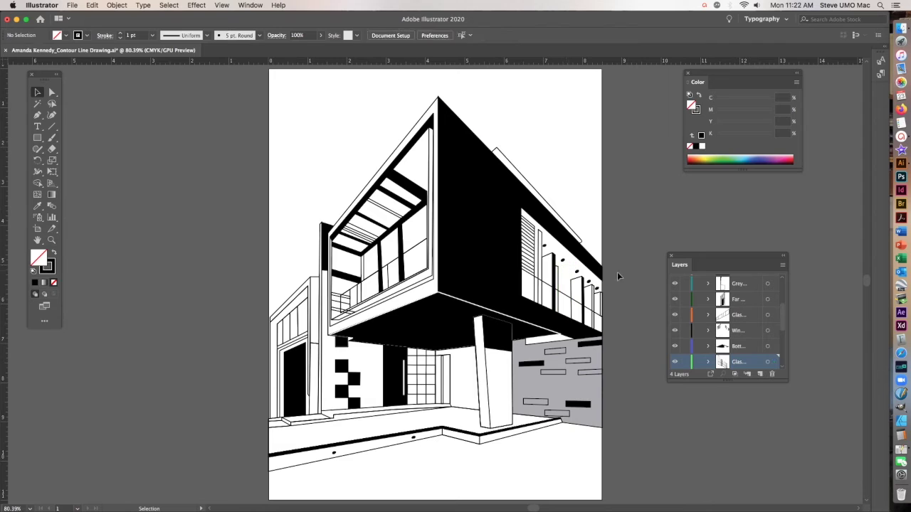
{"action": "left_click", "coordinate": [592, 287]}
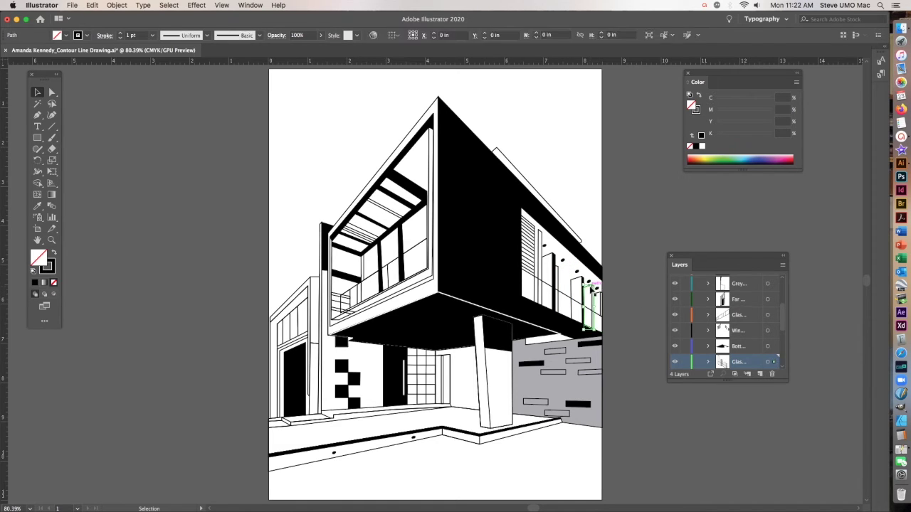
{"action": "left_click", "coordinate": [593, 288]}
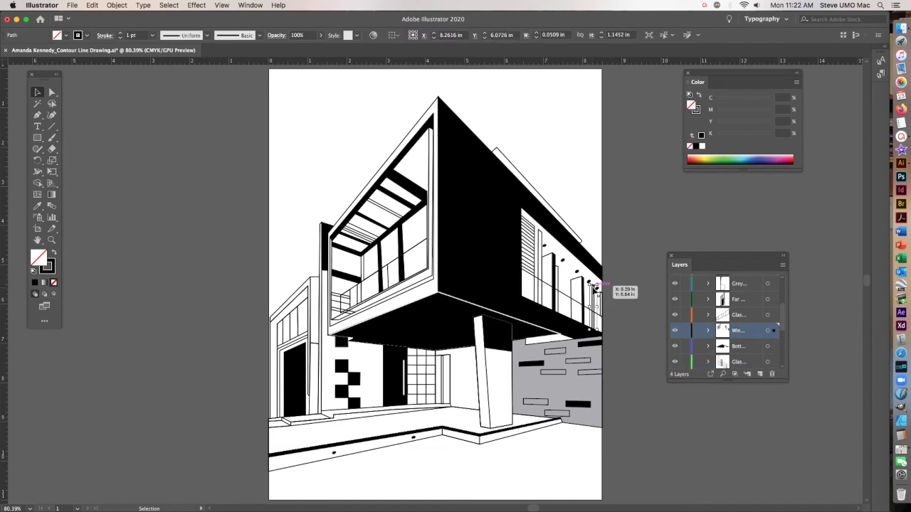
{"action": "left_click", "coordinate": [700, 135]}
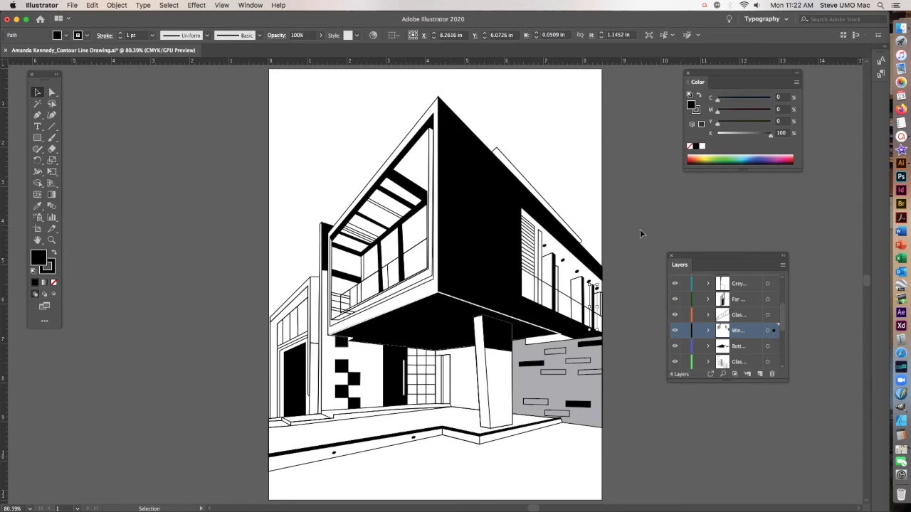
{"action": "left_click", "coordinate": [599, 293]}
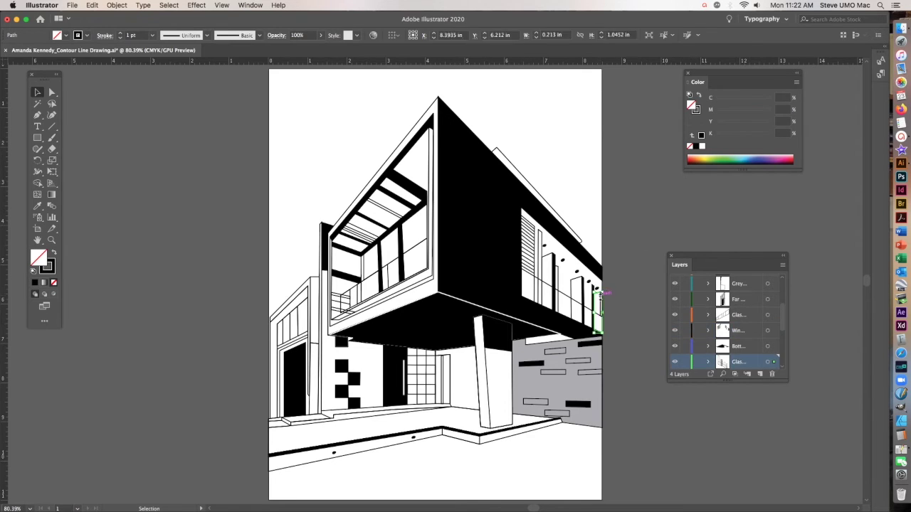
{"action": "left_click", "coordinate": [600, 296]}
{"action": "left_click", "coordinate": [601, 297]}
{"action": "left_click", "coordinate": [635, 296]}
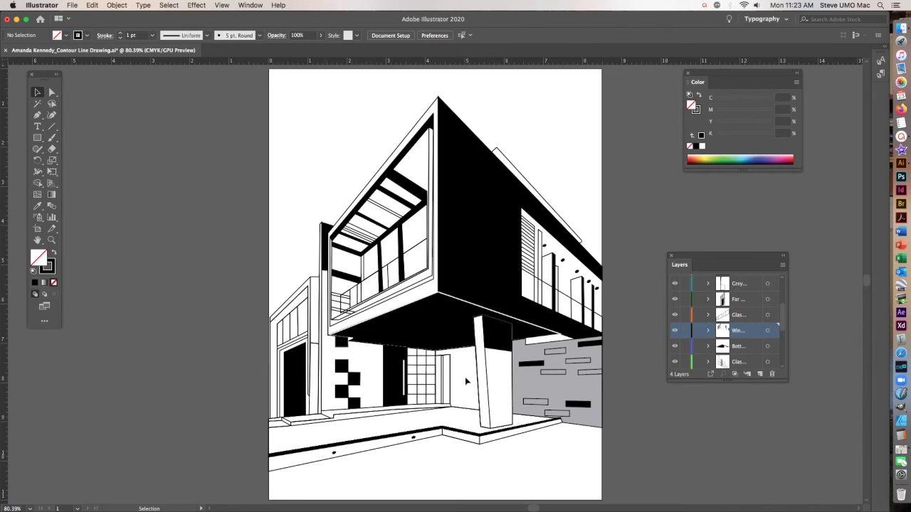
- Delete the three grid lines from the window beside the door
{"action": "left_click", "coordinate": [427, 370]}
{"action": "key", "text": "Delete"}
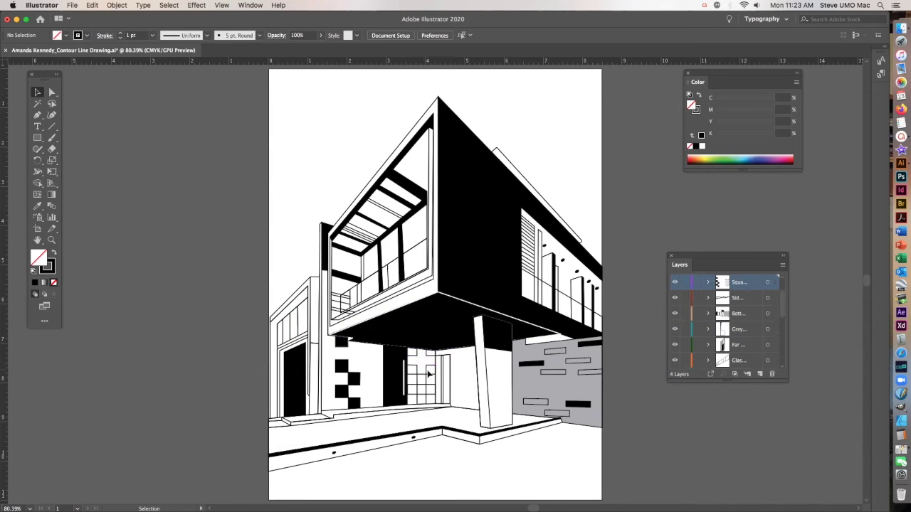
{"action": "left_click", "coordinate": [426, 388]}
{"action": "key", "text": "Delete"}
{"action": "left_click", "coordinate": [426, 393]}
{"action": "key", "text": "Delete"}
- Remove the white overlay and make the front column black with a white stroke
{"action": "left_click", "coordinate": [500, 355]}
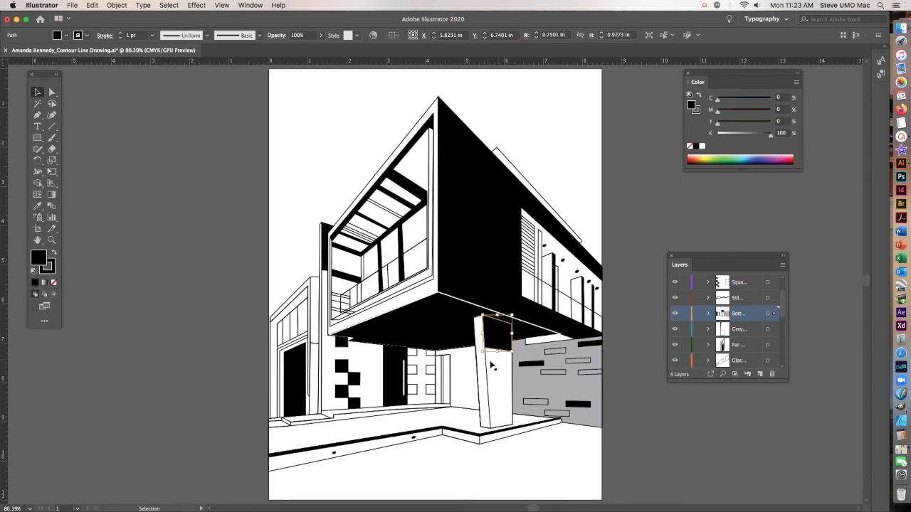
{"action": "key", "text": "Delete"}
{"action": "left_click", "coordinate": [484, 368]}
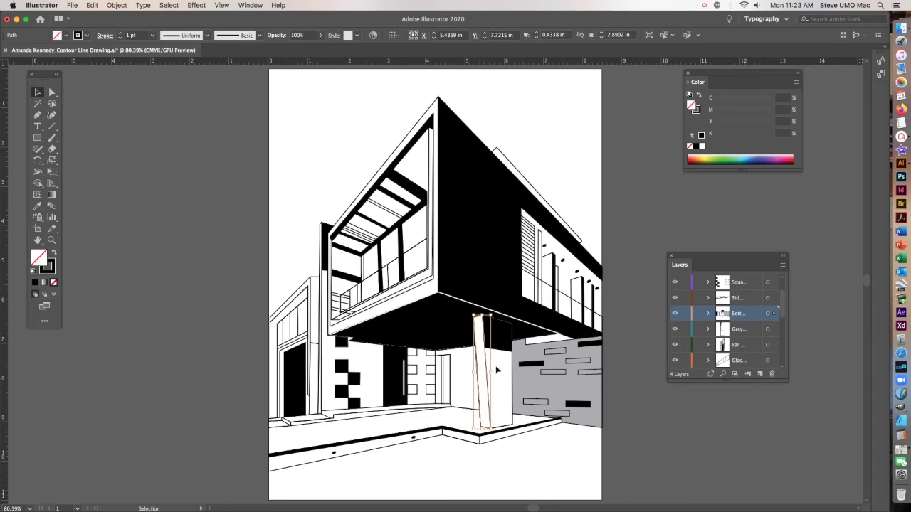
{"action": "left_click", "coordinate": [702, 135]}
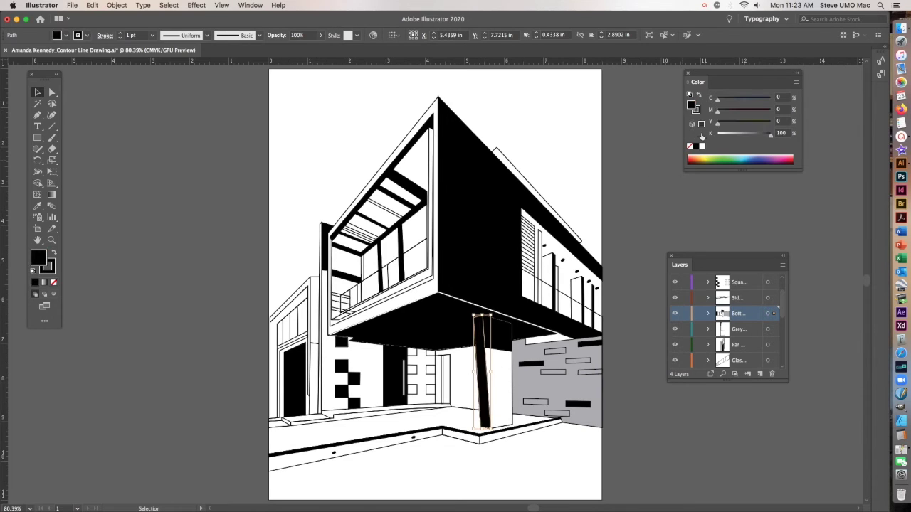
{"action": "left_click", "coordinate": [697, 111]}
{"action": "left_click", "coordinate": [702, 146]}
{"action": "left_click", "coordinate": [615, 305]}
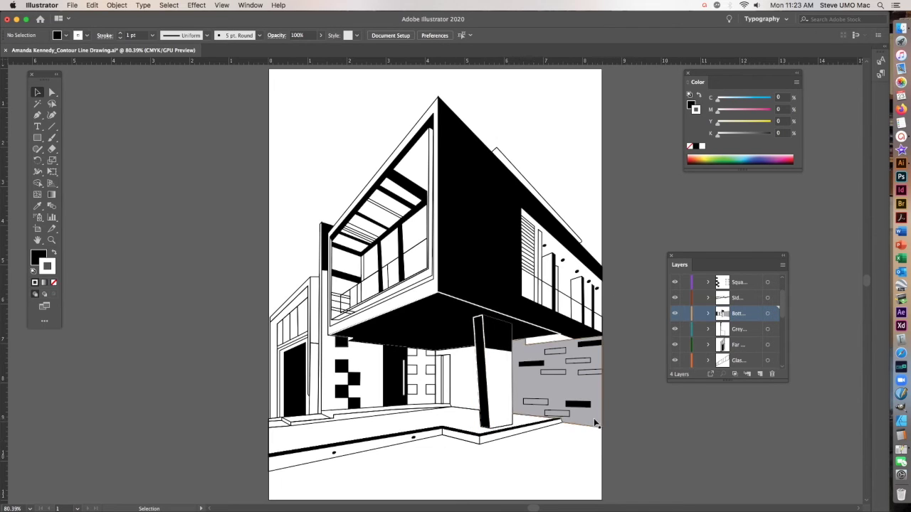
- Delete three small bars from the grey wall
{"action": "left_click", "coordinate": [561, 371]}
{"action": "key", "text": "Delete"}
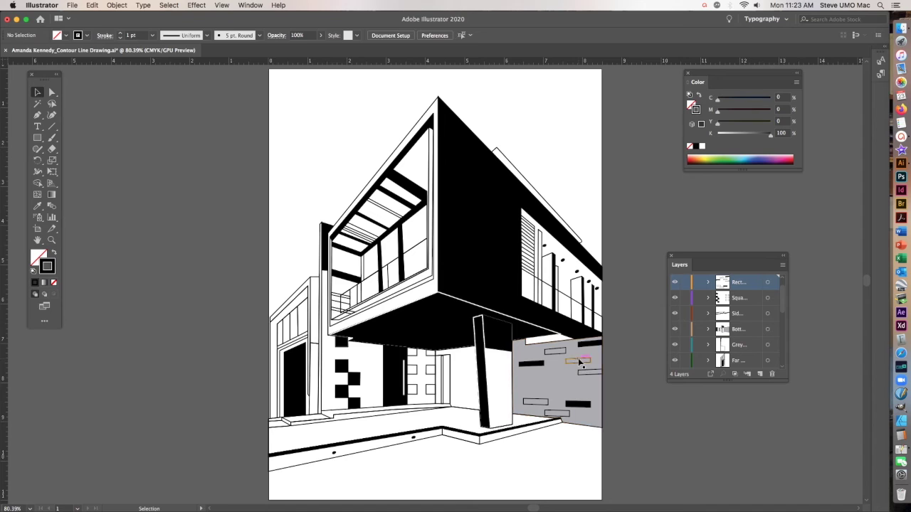
{"action": "left_click", "coordinate": [582, 363]}
{"action": "key", "text": "Delete"}
{"action": "left_click", "coordinate": [560, 353]}
{"action": "key", "text": "Delete"}
- Move one small bar left and slightly lower, and fill it black
{"action": "left_click", "coordinate": [590, 372]}
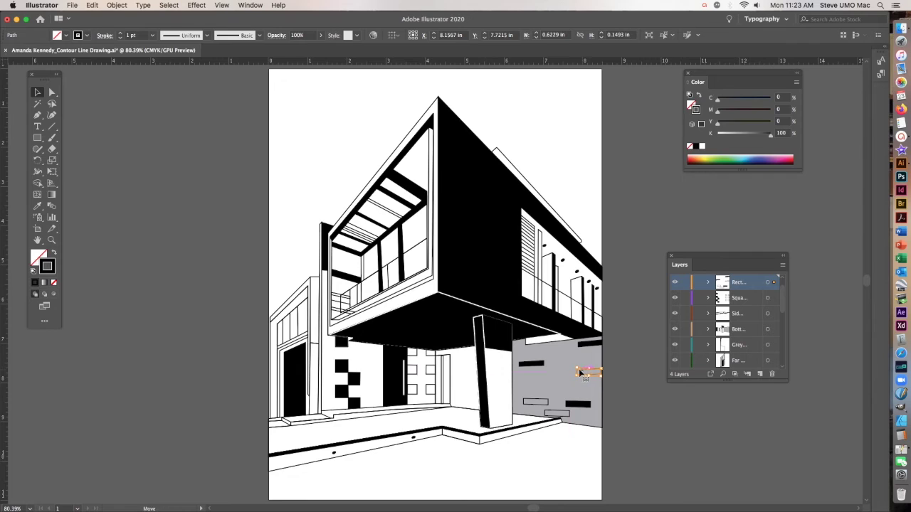
{"action": "left_click_drag", "start_coordinate": [584, 370], "coordinate": [560, 380]}
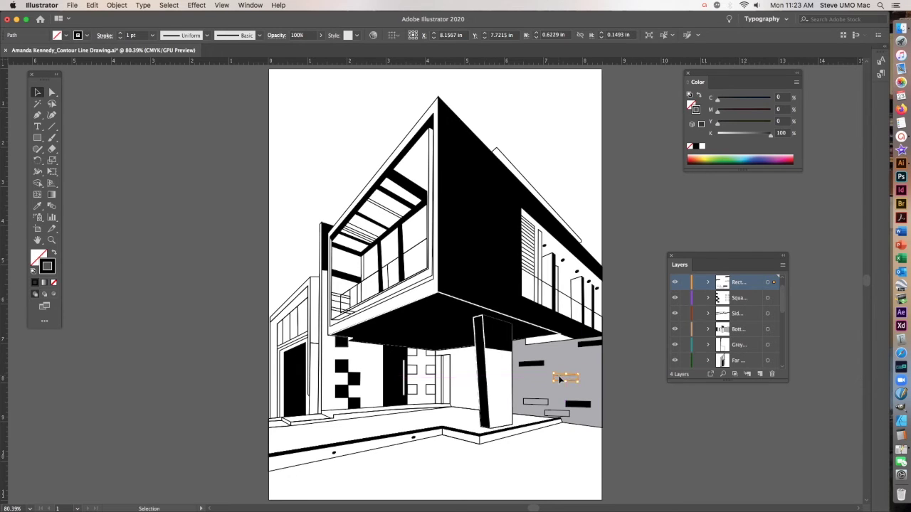
{"action": "left_click", "coordinate": [691, 104]}
{"action": "left_click", "coordinate": [701, 135]}
- Delete the small light bar from the grey wall
{"action": "left_click", "coordinate": [557, 413]}
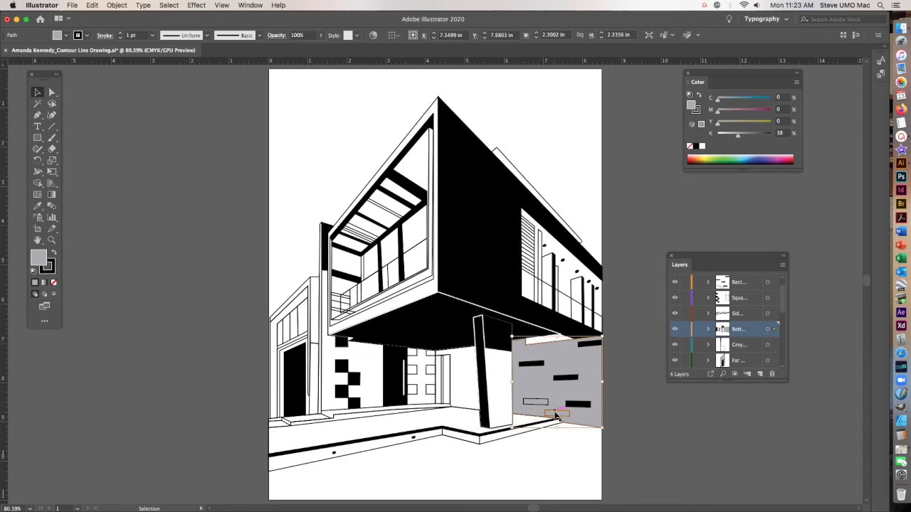
{"action": "left_click", "coordinate": [570, 441]}
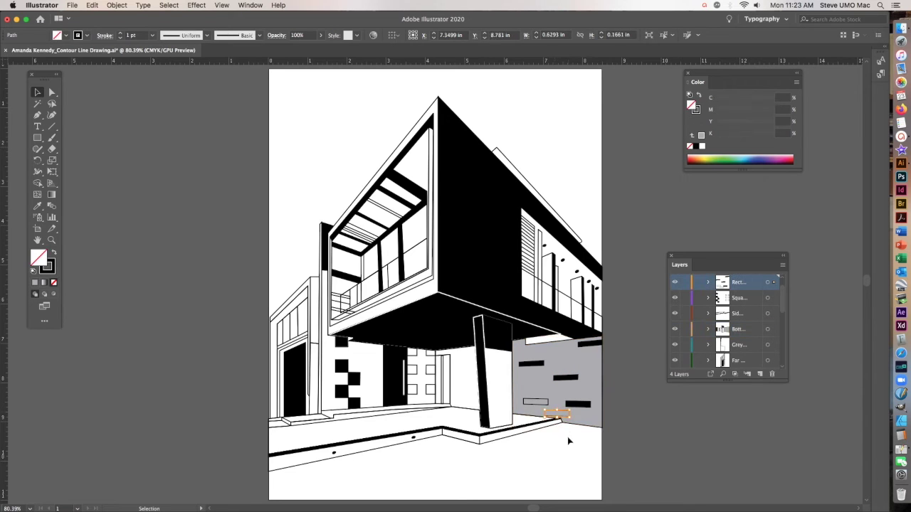
{"action": "left_click", "coordinate": [545, 403]}
{"action": "key", "text": "Delete"}
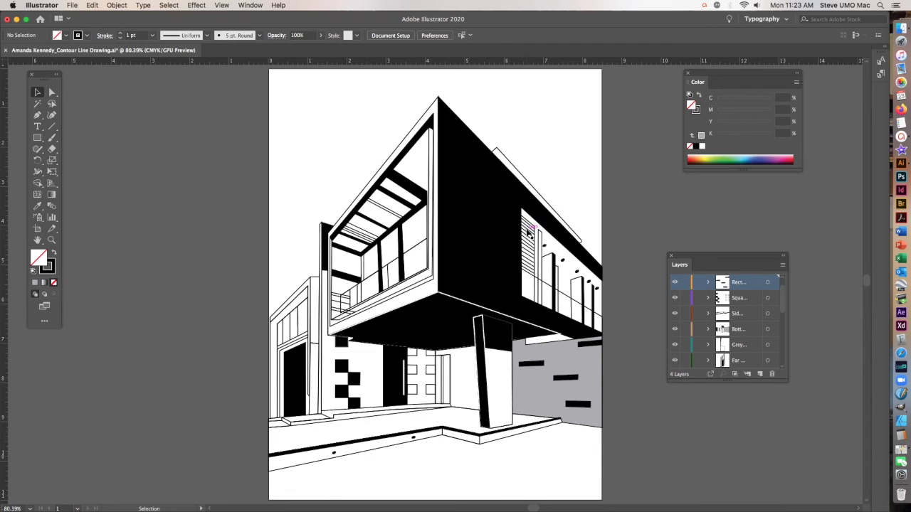
{"action": "left_click", "coordinate": [528, 228]}
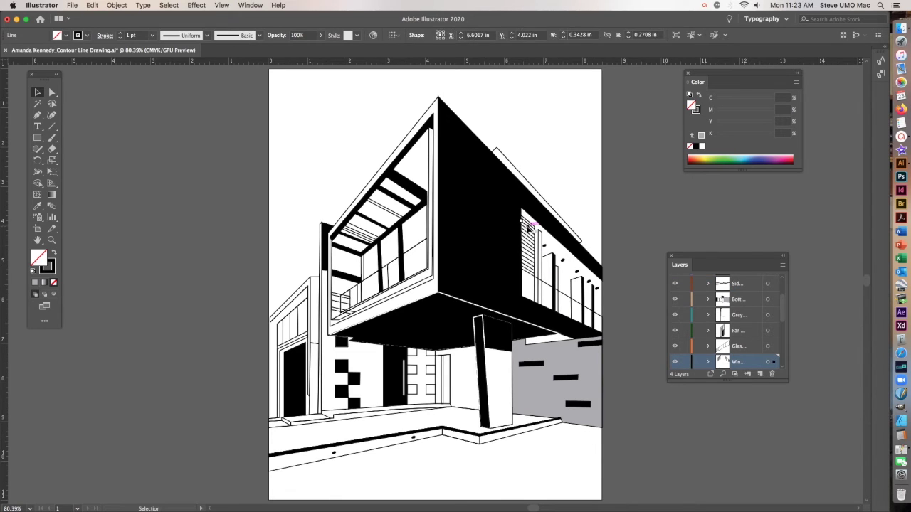
{"action": "left_click", "coordinate": [528, 228]}
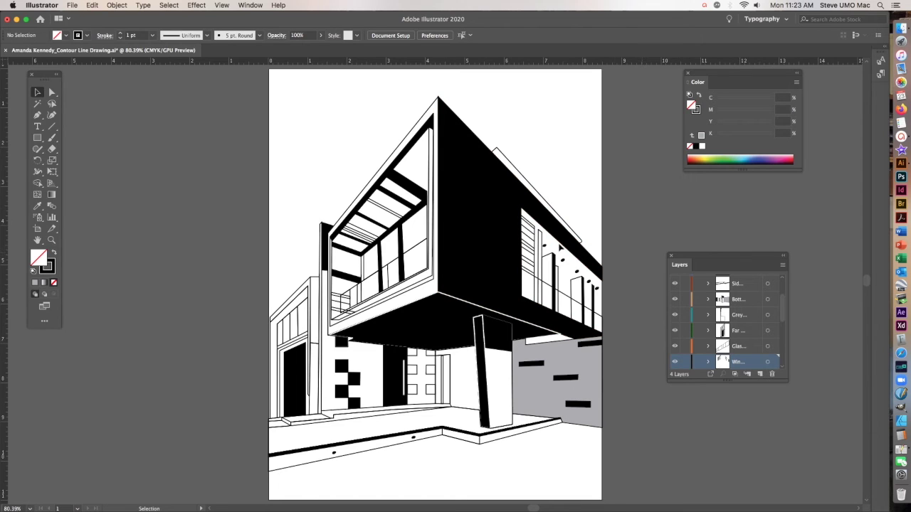
{"action": "left_click", "coordinate": [528, 249]}
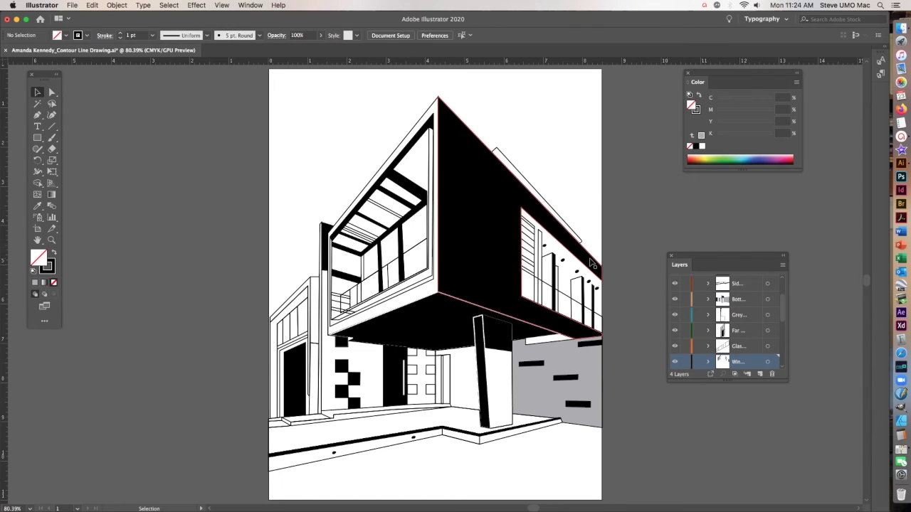
{"action": "left_click", "coordinate": [635, 241]}
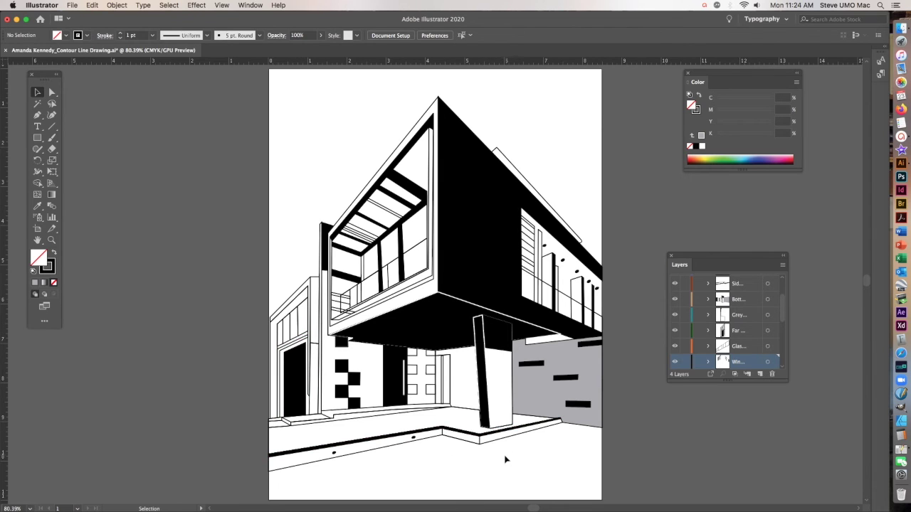
{"action": "left_click", "coordinate": [385, 209]}
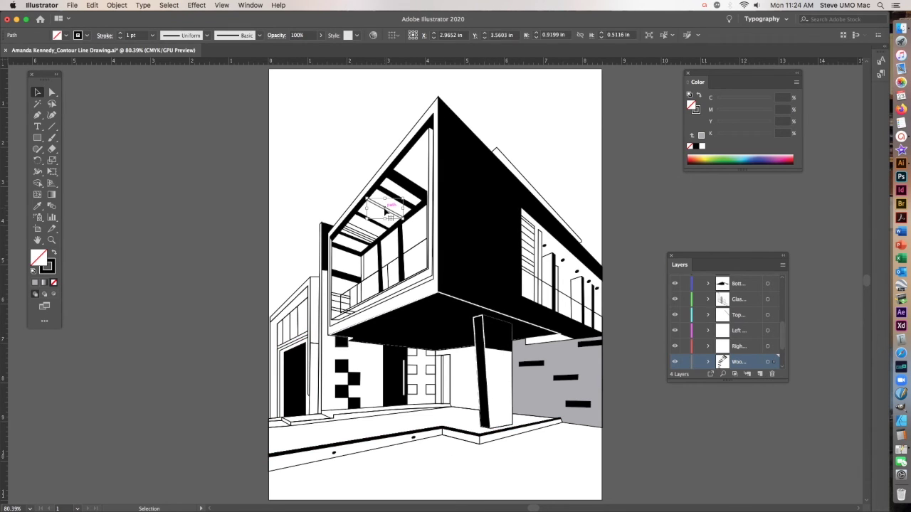
{"action": "left_click", "coordinate": [386, 211]}
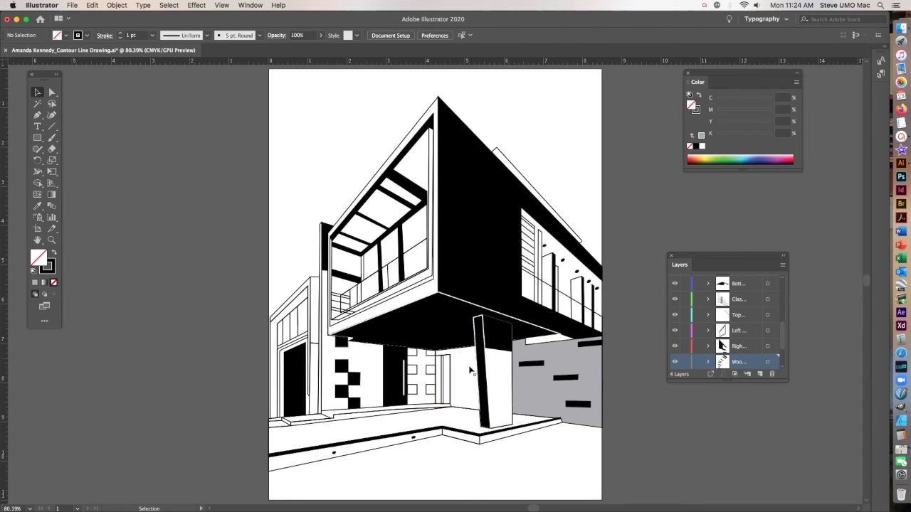
{"action": "left_click", "coordinate": [496, 332]}
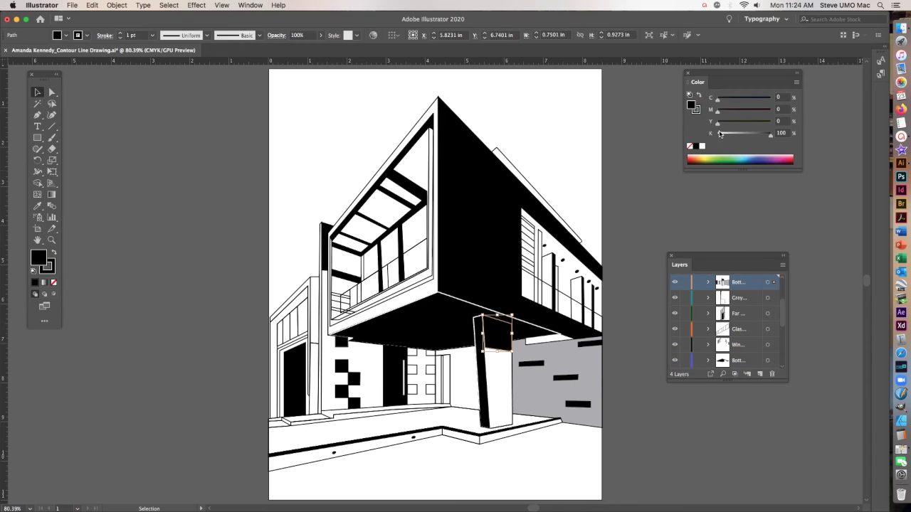
- Give the small front-column path a white stroke
{"action": "left_click", "coordinate": [696, 109]}
{"action": "left_click", "coordinate": [703, 147]}
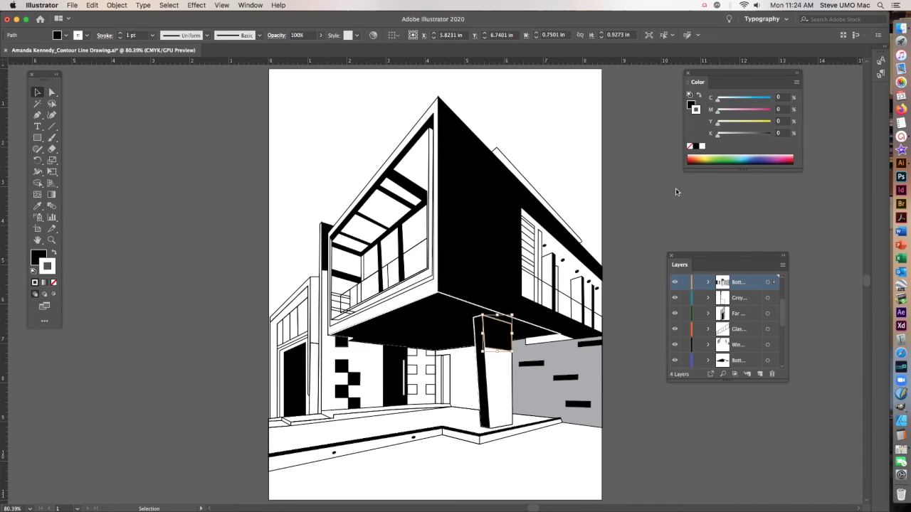
{"action": "left_click", "coordinate": [627, 410]}
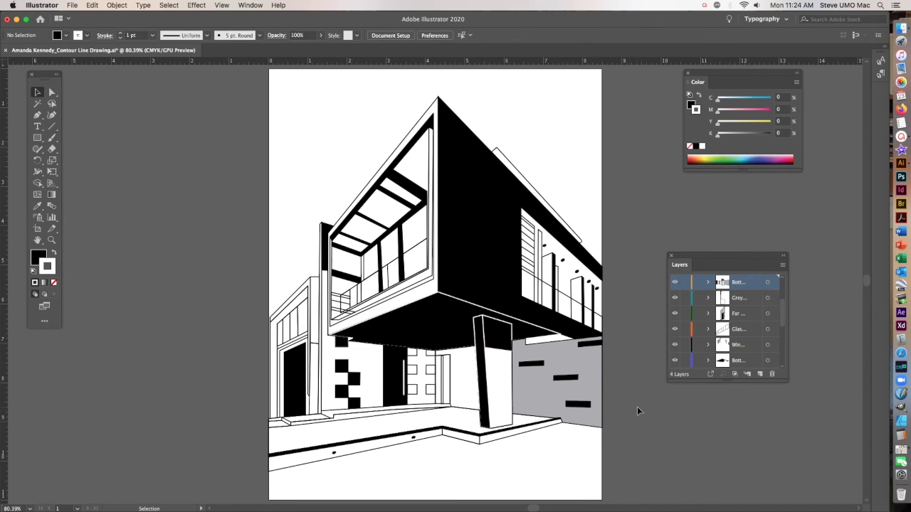
- Fill the grey wall beneath the overhang with black
{"action": "left_click", "coordinate": [558, 358]}
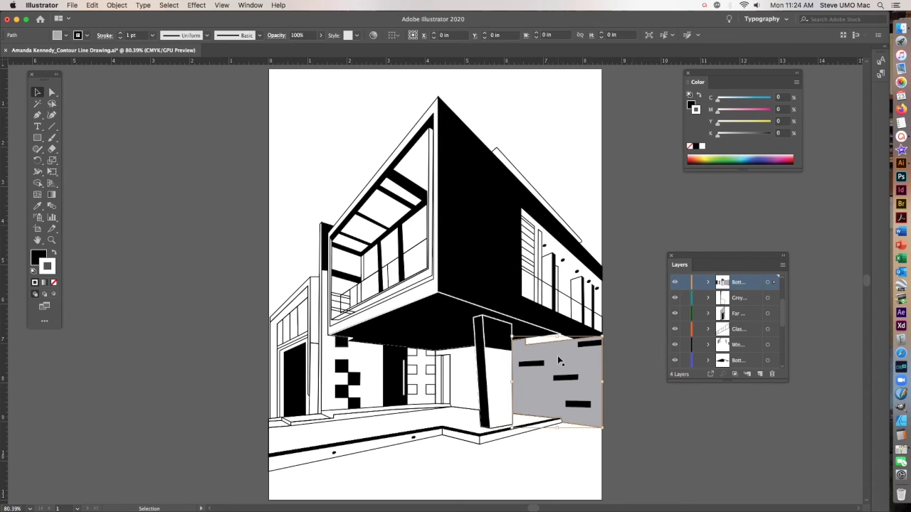
{"action": "left_click", "coordinate": [693, 108]}
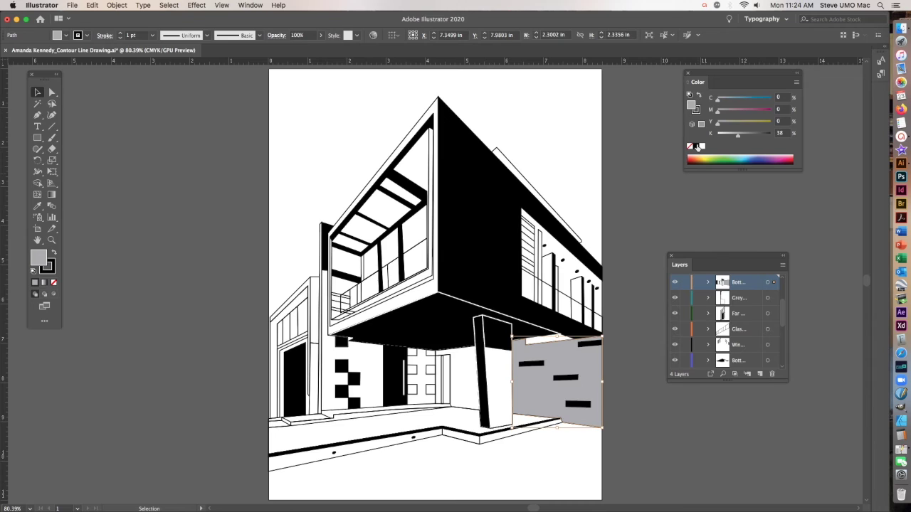
{"action": "left_click", "coordinate": [698, 146]}
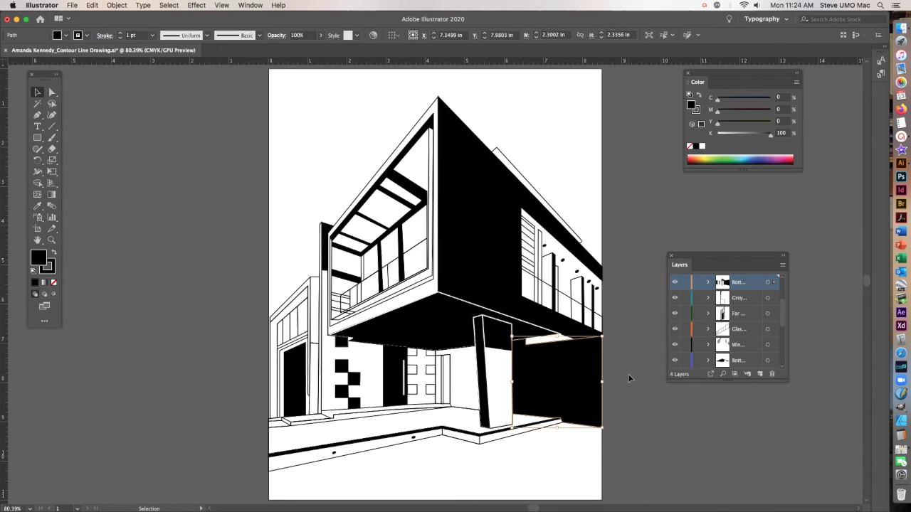
{"action": "left_click", "coordinate": [620, 375]}
- Fill the small rectangles on the black wall with white
{"action": "left_click_drag", "start_coordinate": [606, 357], "coordinate": [519, 408]}
{"action": "left_click", "coordinate": [583, 362], "text": "shift"}
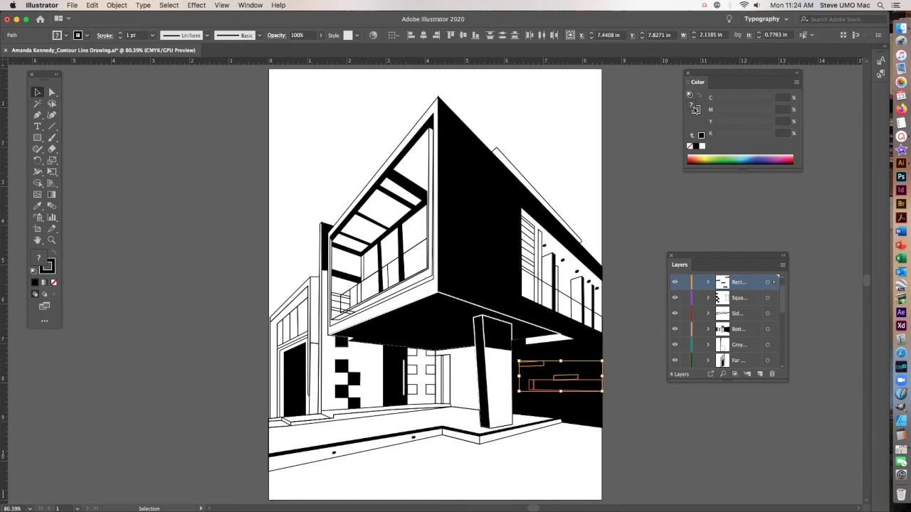
{"action": "left_click", "coordinate": [702, 147]}
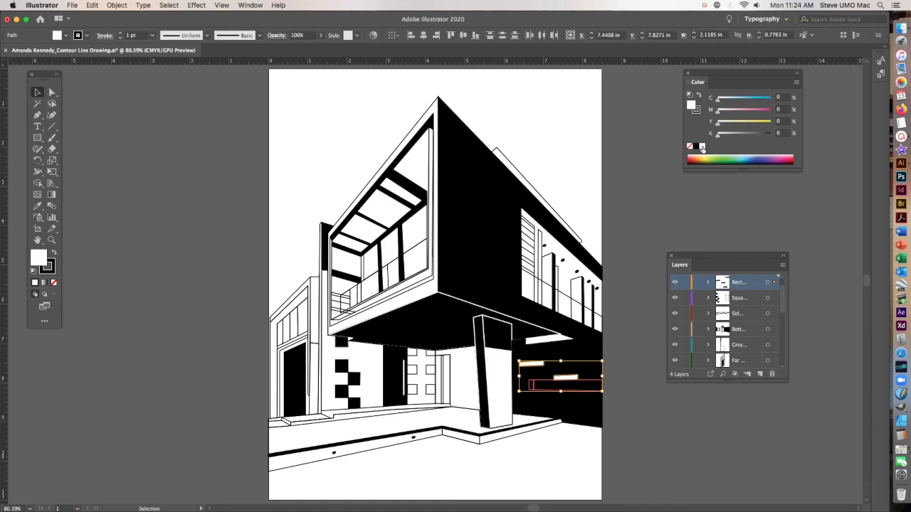
{"action": "left_click", "coordinate": [627, 376]}
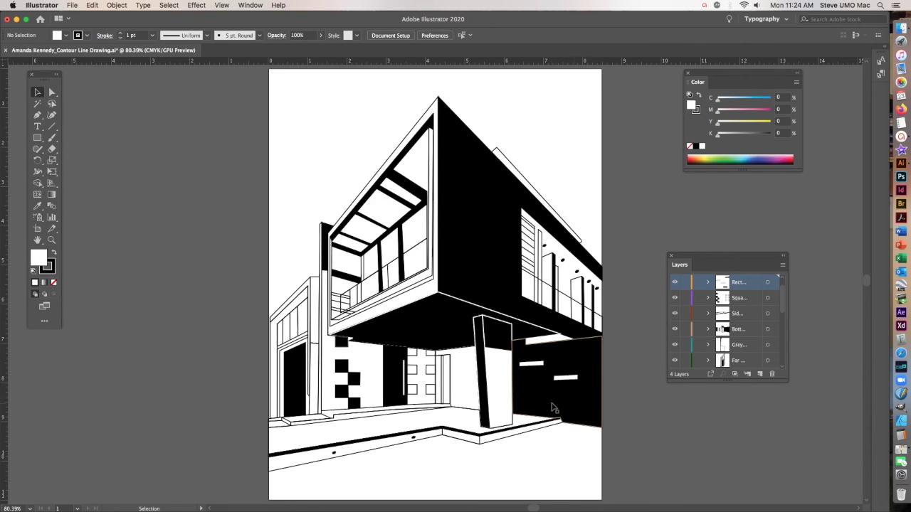
{"action": "left_click_drag", "start_coordinate": [565, 401], "coordinate": [592, 417]}
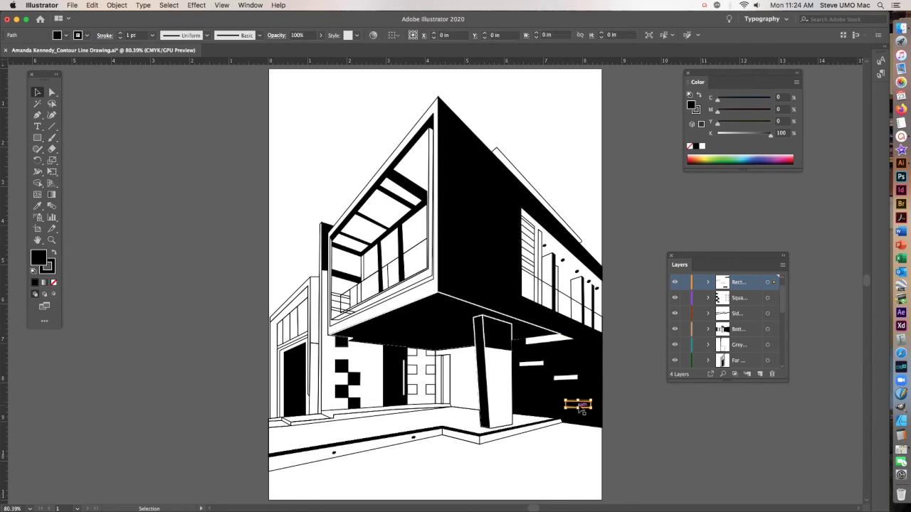
{"action": "left_click", "coordinate": [702, 147]}
{"action": "left_click", "coordinate": [640, 369]}
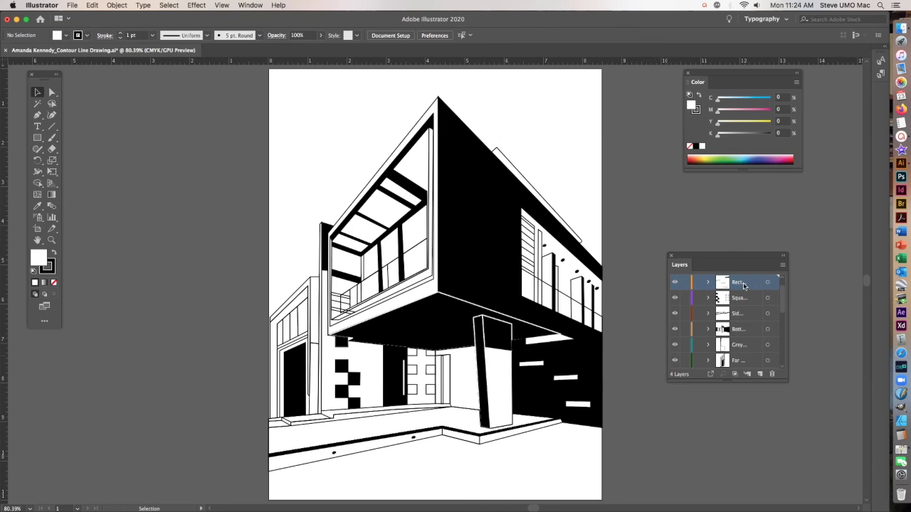
- Collapse pictogram, then show Line, then contrast, each alone, ending with only pictogram visible
{"action": "scroll", "coordinate": [783, 298], "scroll_direction": "up", "scroll_amount": 2}
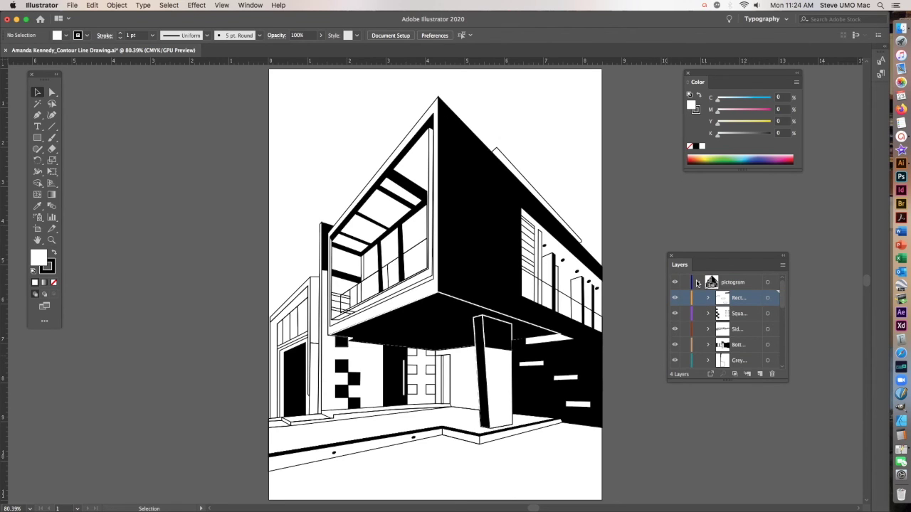
{"action": "left_click", "coordinate": [698, 283]}
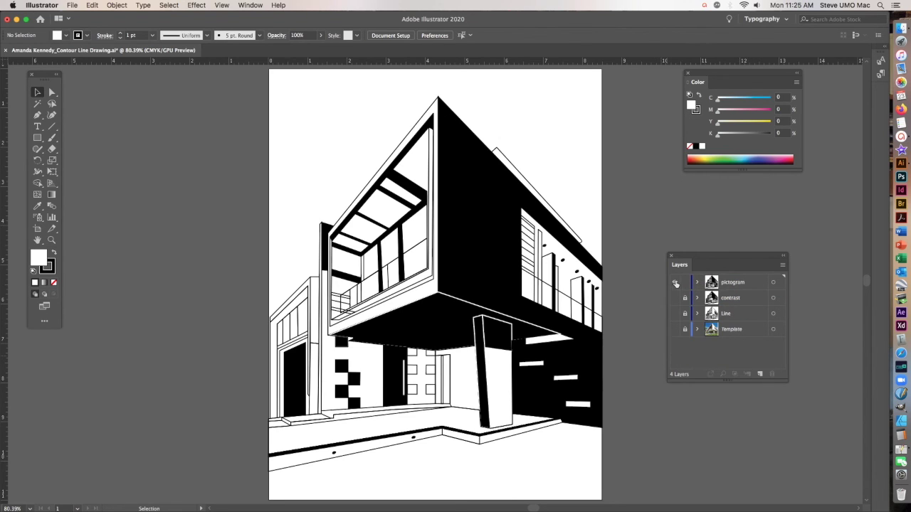
{"action": "left_click", "coordinate": [675, 282]}
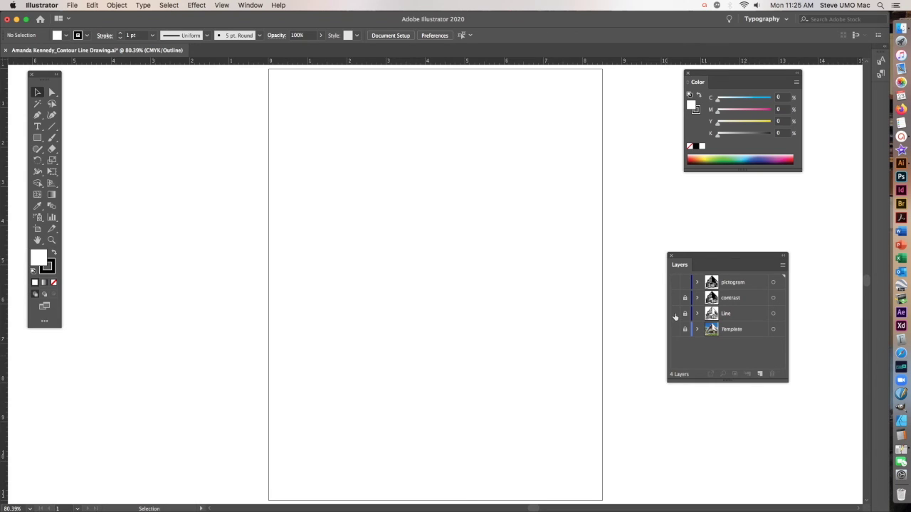
{"action": "left_click", "coordinate": [674, 314]}
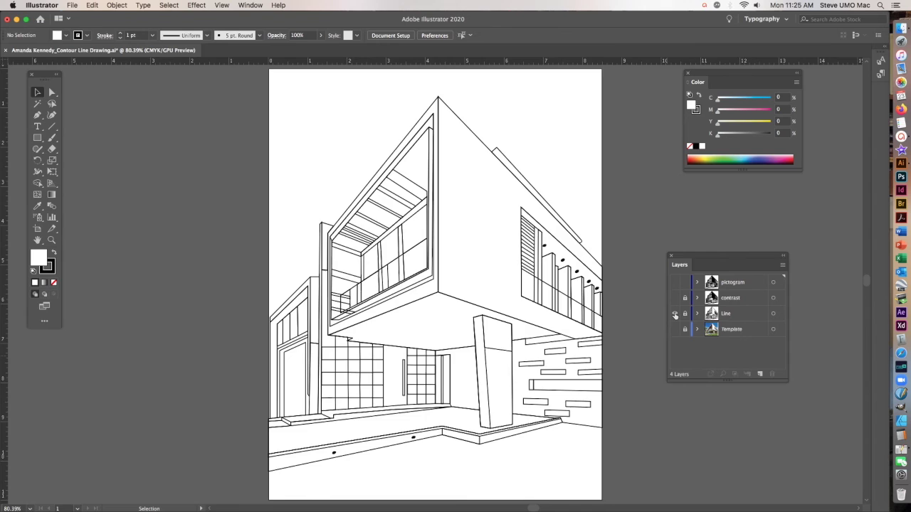
{"action": "left_click", "coordinate": [675, 314]}
{"action": "left_click", "coordinate": [675, 298]}
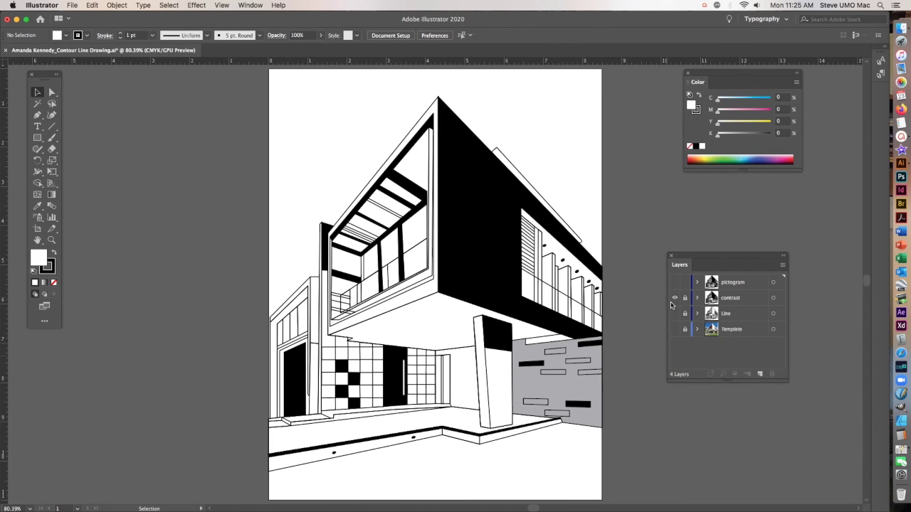
{"action": "left_click", "coordinate": [675, 298]}
{"action": "left_click", "coordinate": [675, 283]}
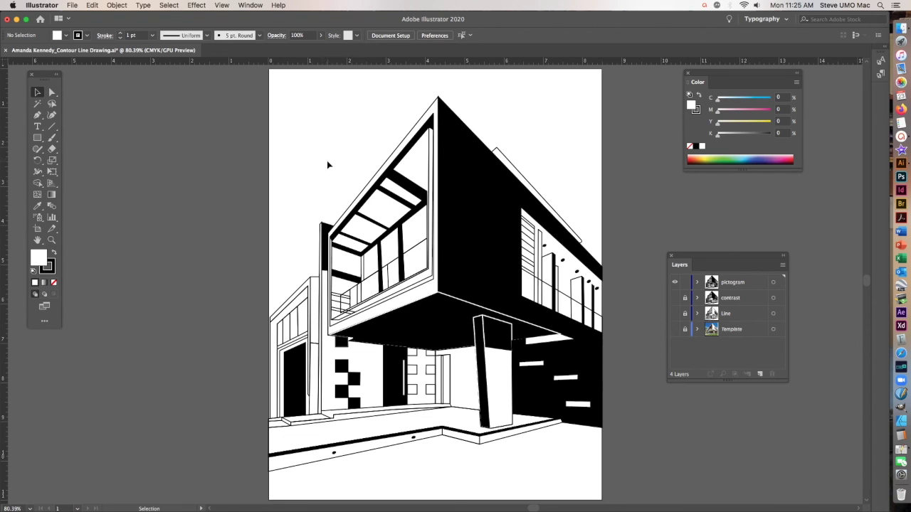
- Move the Layers panel up and to the left
{"action": "left_click_drag", "start_coordinate": [712, 259], "coordinate": [688, 207]}
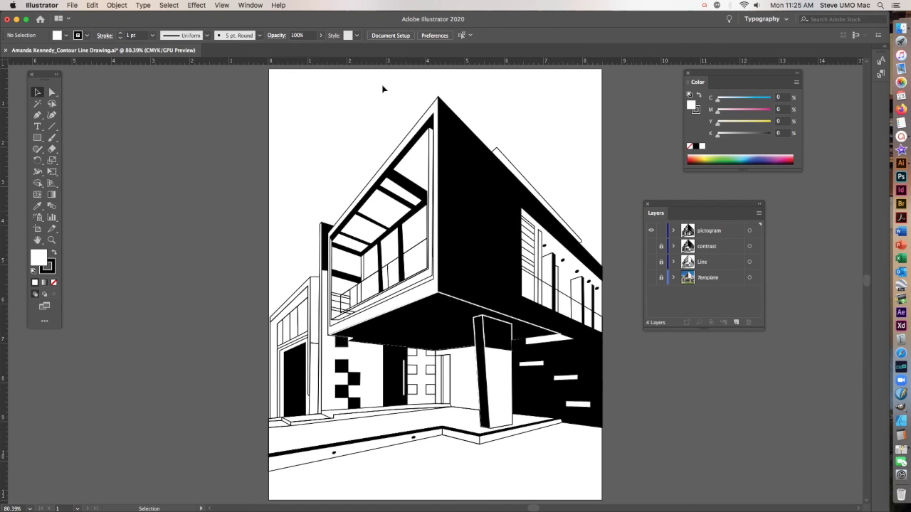